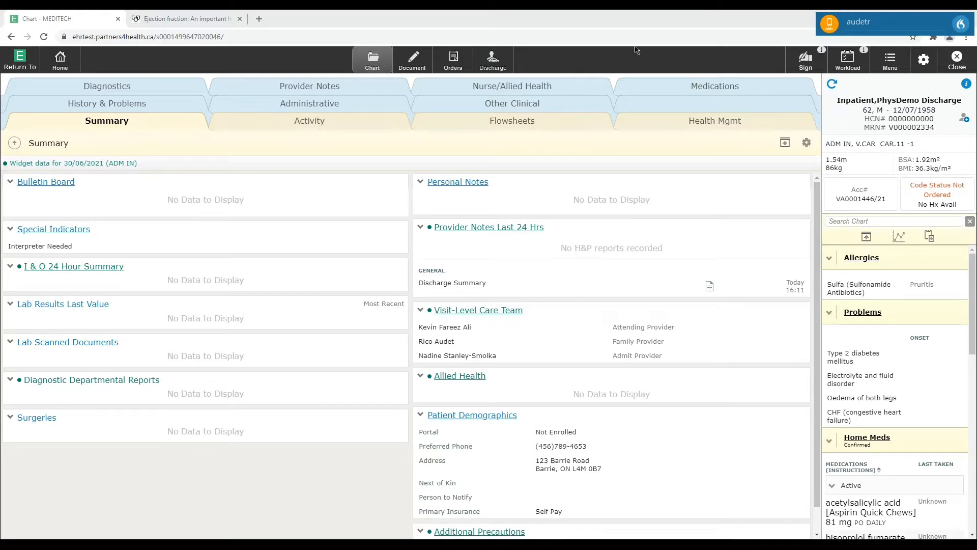
Step: Start a new order for Post Discharge Outpatient Clinic/Office Appointment Booking, finding it with the search text "Appoi"
left_click(458, 63)
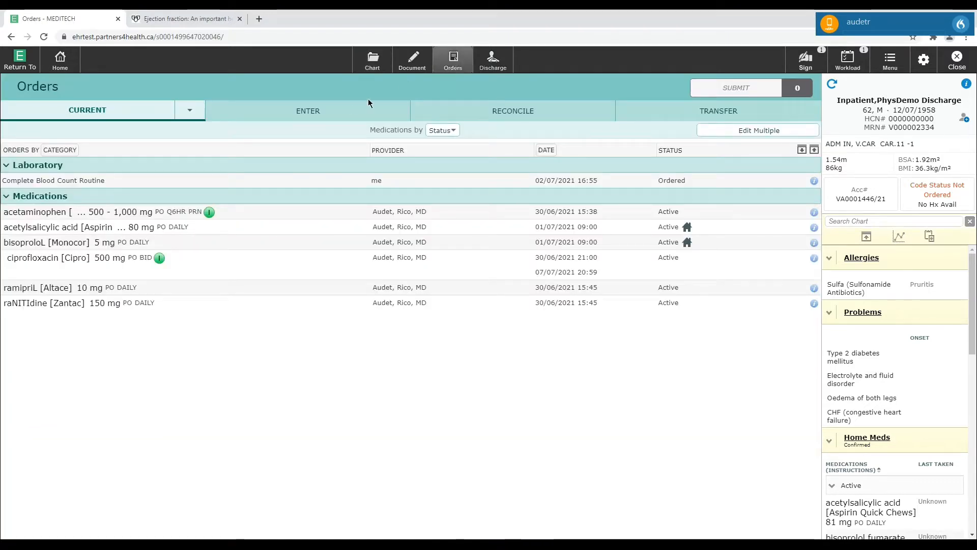
left_click(301, 112)
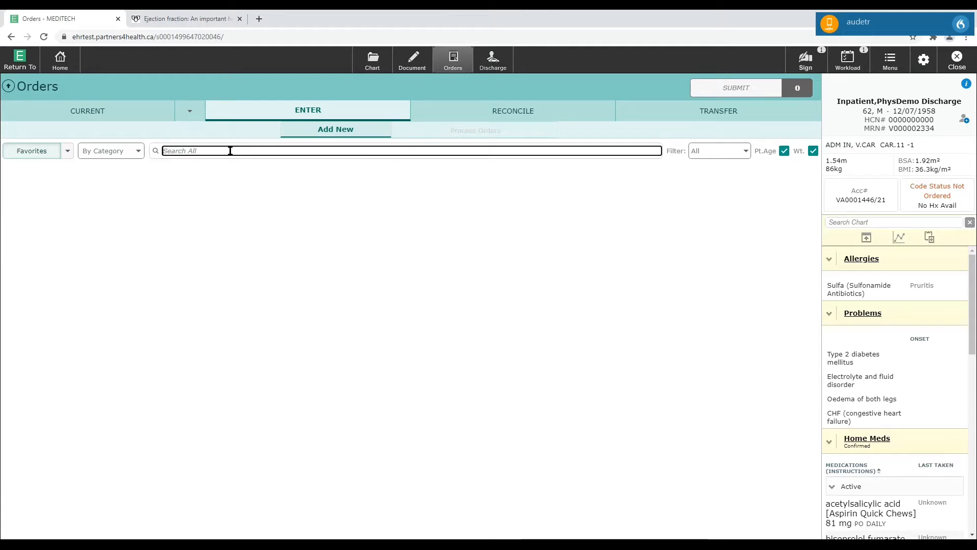
type("Appoi")
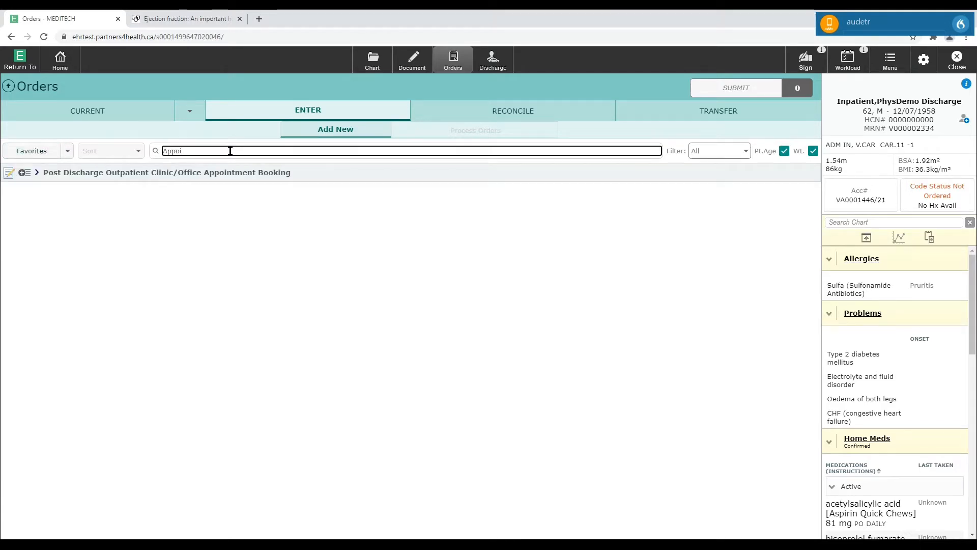
left_click(37, 174)
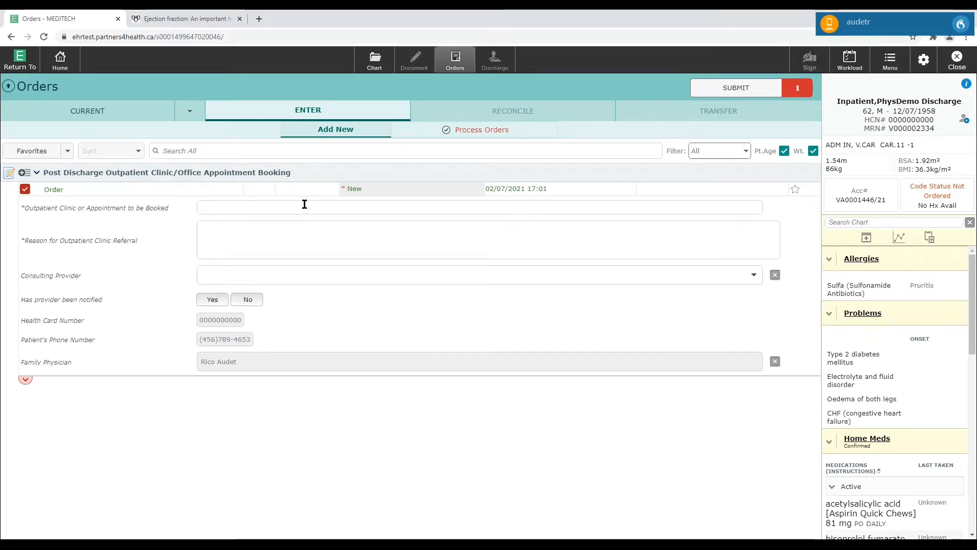
Step: Enter "Cardiopulmonary rehab clinic" as the appointment and "Patient newly diagnosed with CHF." as the referral reason, and expand the order's full details
left_click(244, 208)
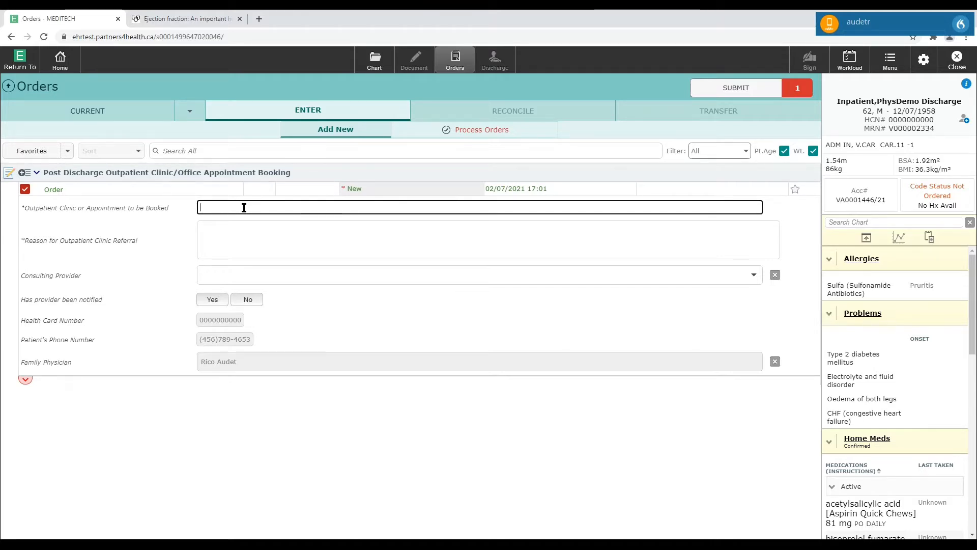
type("Cardiopulmonary rehab clinic")
left_click(246, 241)
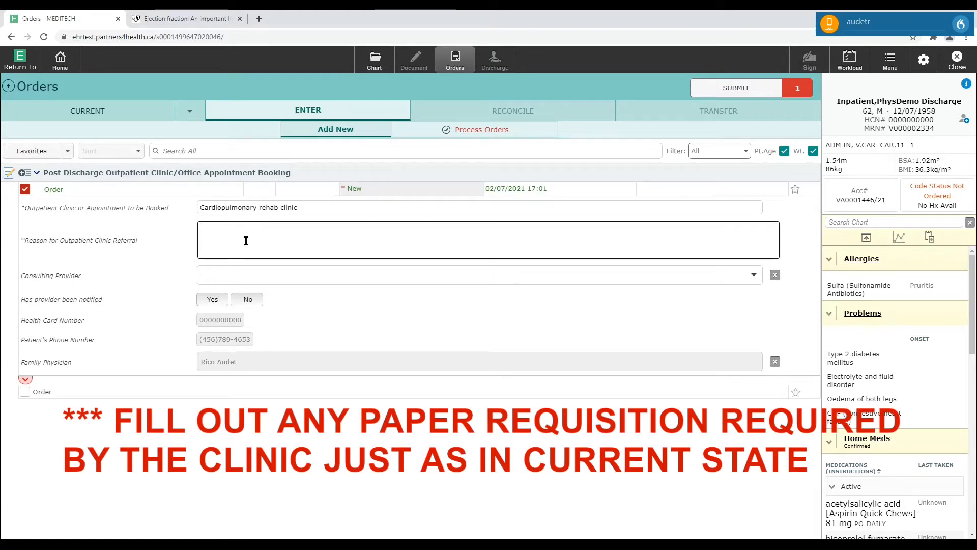
type("Patient ne")
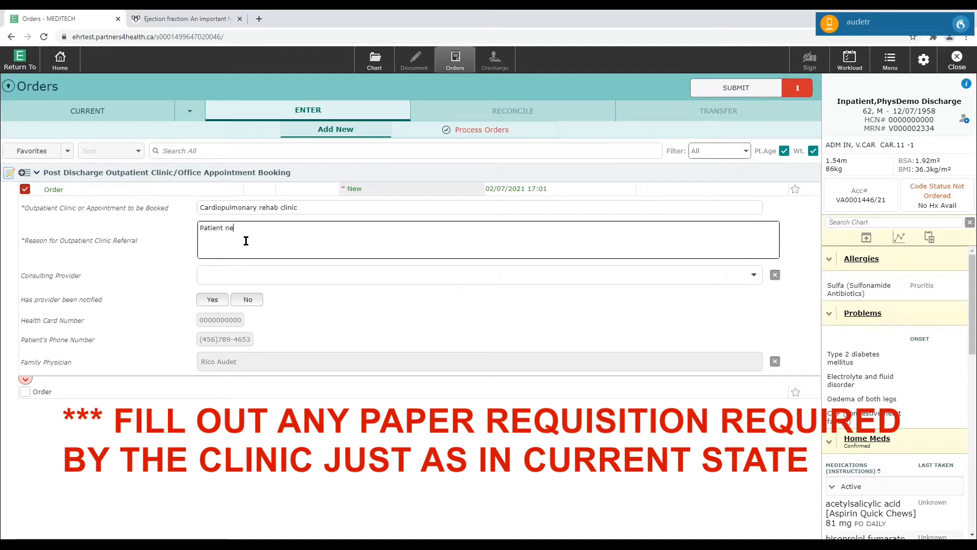
type("wly diagnosed with CHF.")
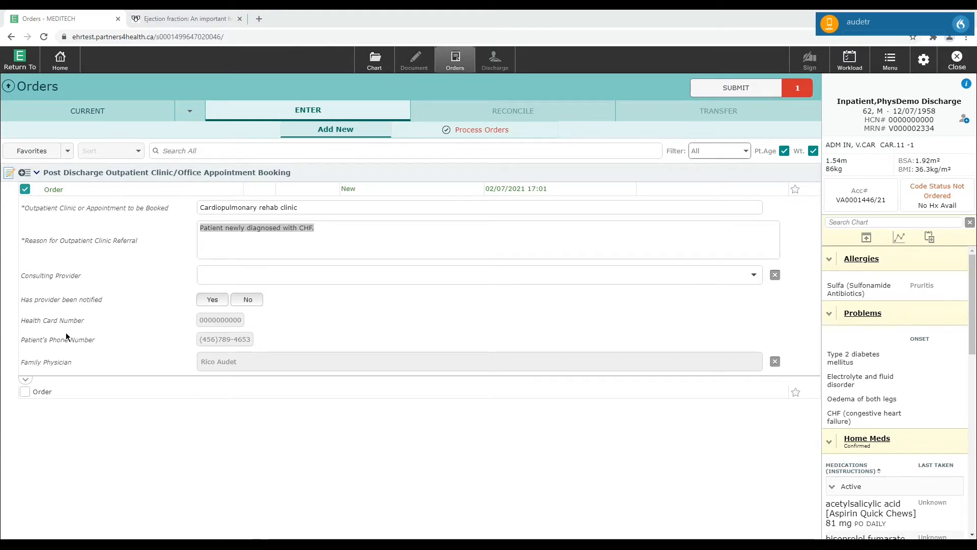
left_click(27, 381)
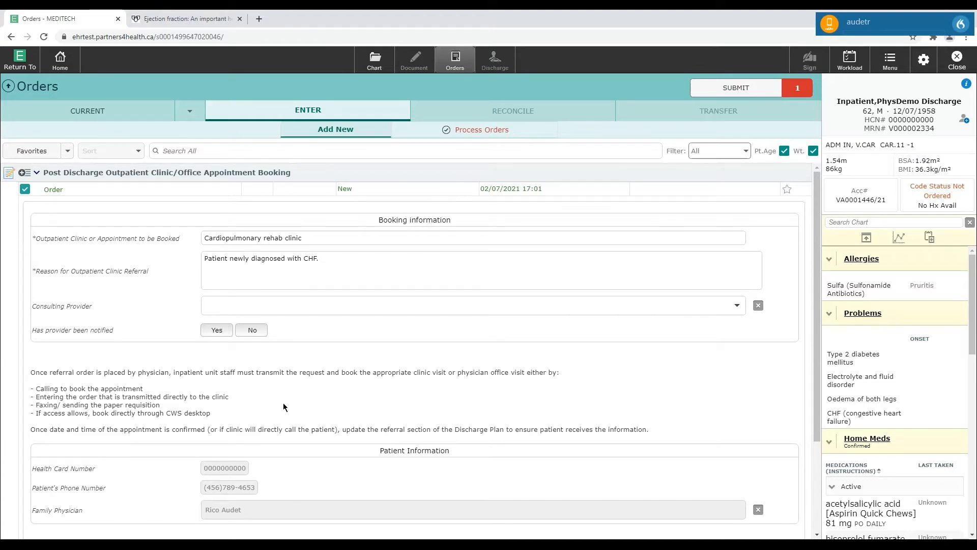
Step: Submit the appointment booking order and save it by entering the provider's PIN
left_click(734, 91)
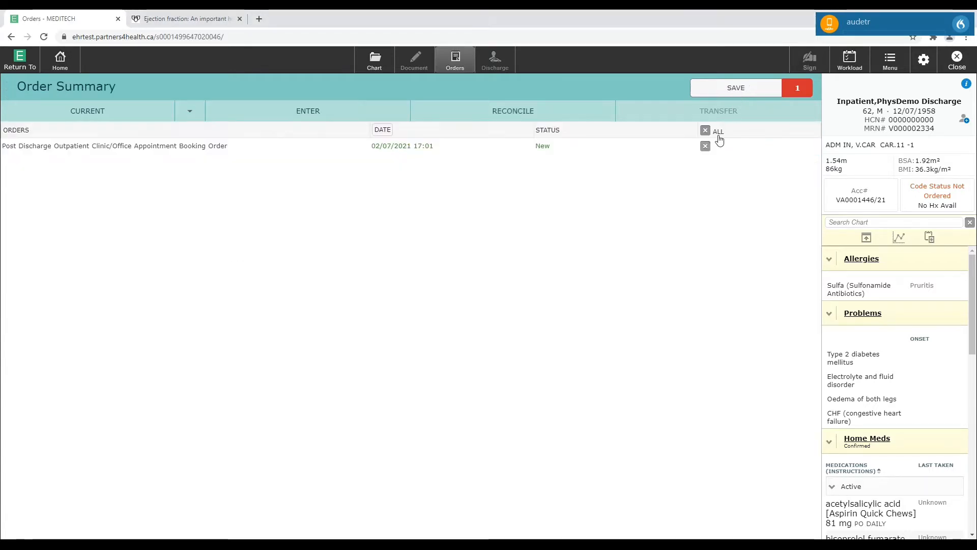
left_click(732, 93)
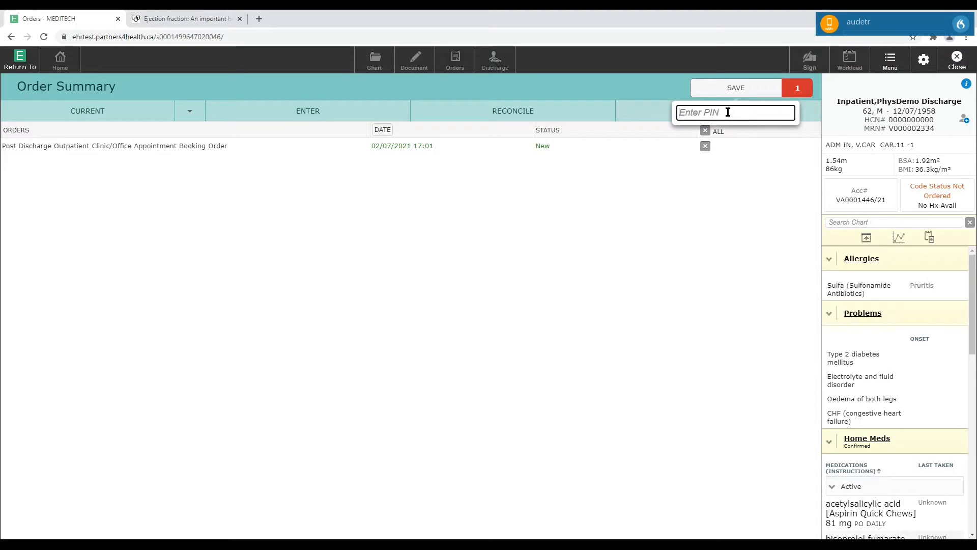
type("****")
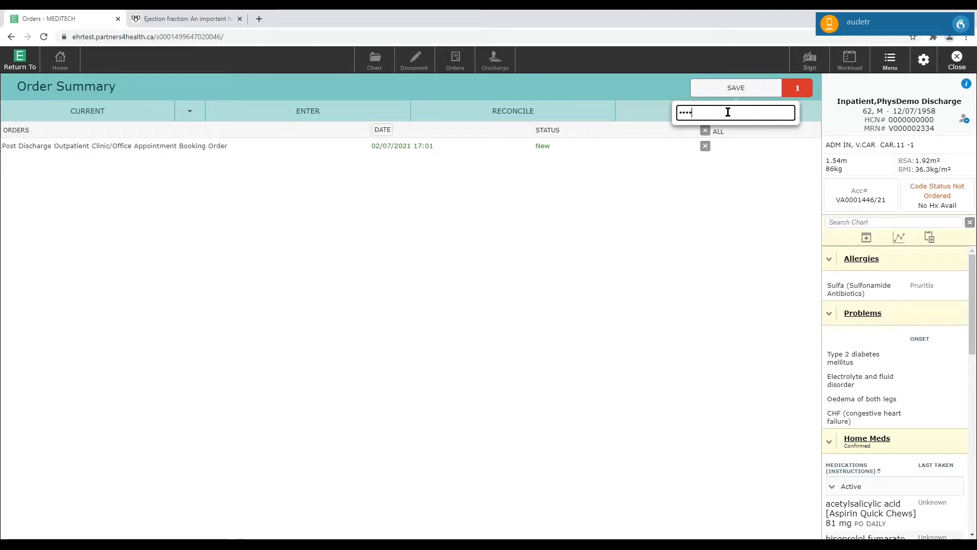
key("Return")
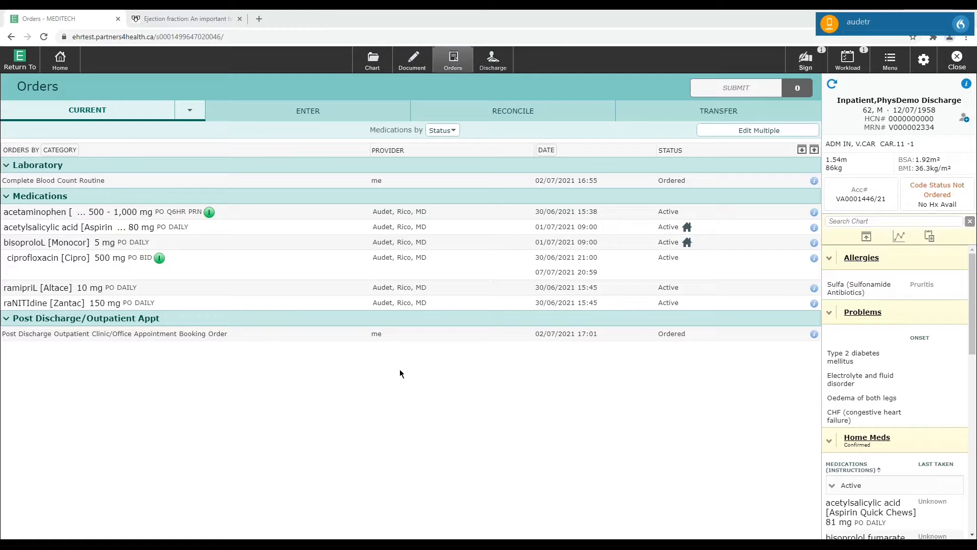
Step: Review the patient's discharge plan, including its prescriptions and outpatient appointment sections, and save and close it
left_click(491, 61)
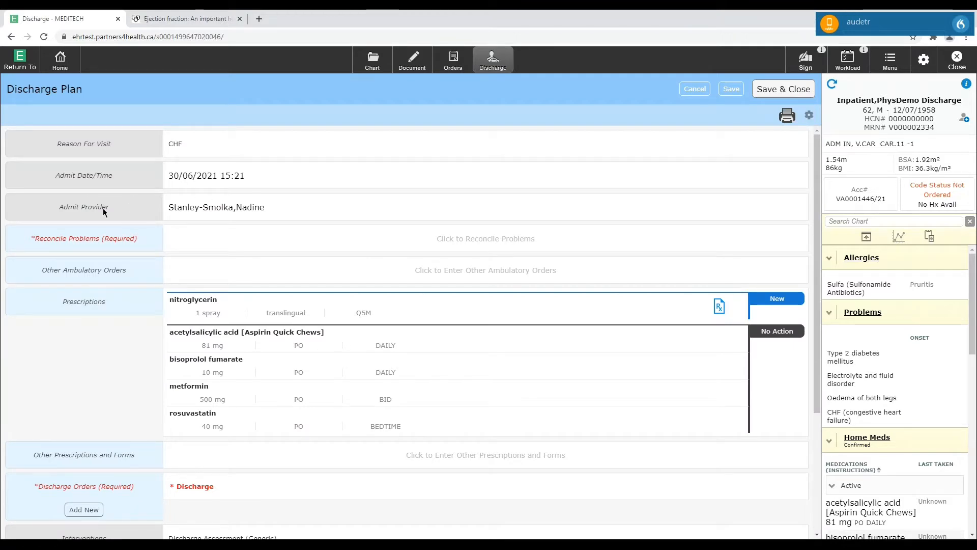
scroll(315, 209, "down", 2)
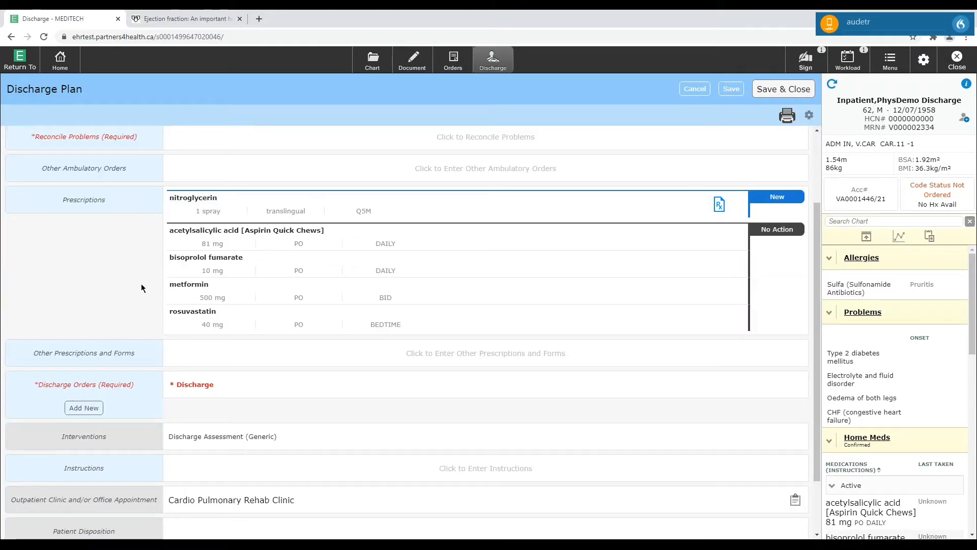
scroll(104, 261, "up", 2)
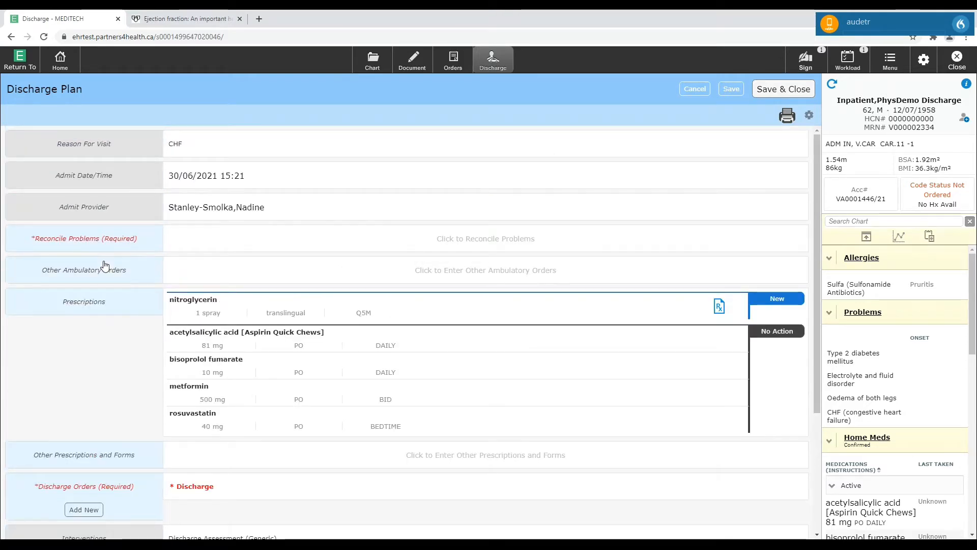
left_click(777, 89)
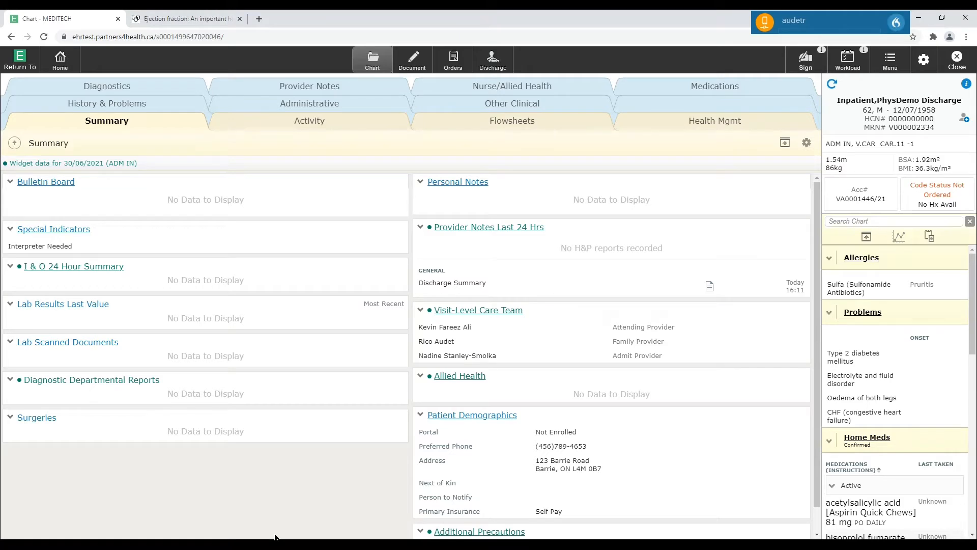
Step: Open the patient's document selection screen
left_click(414, 63)
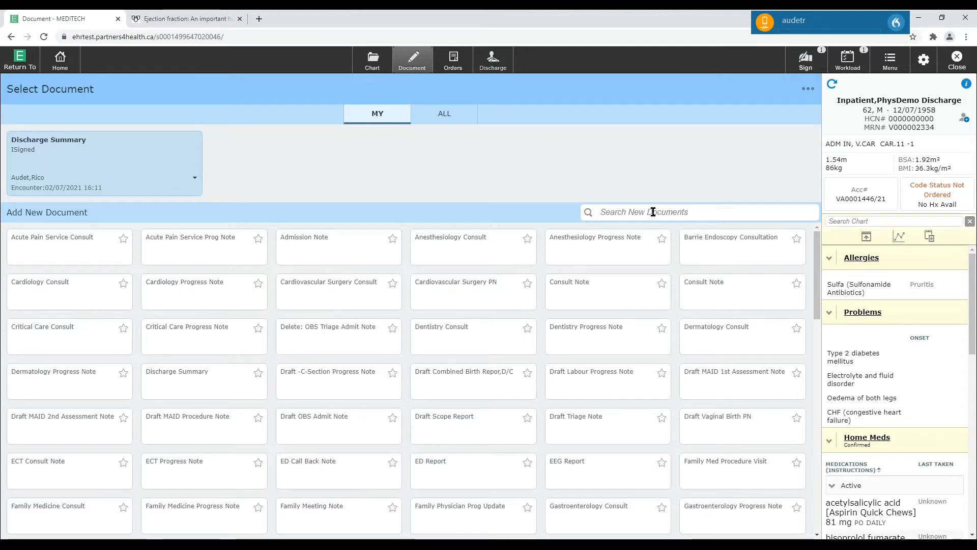
left_click(653, 212)
type("Dis")
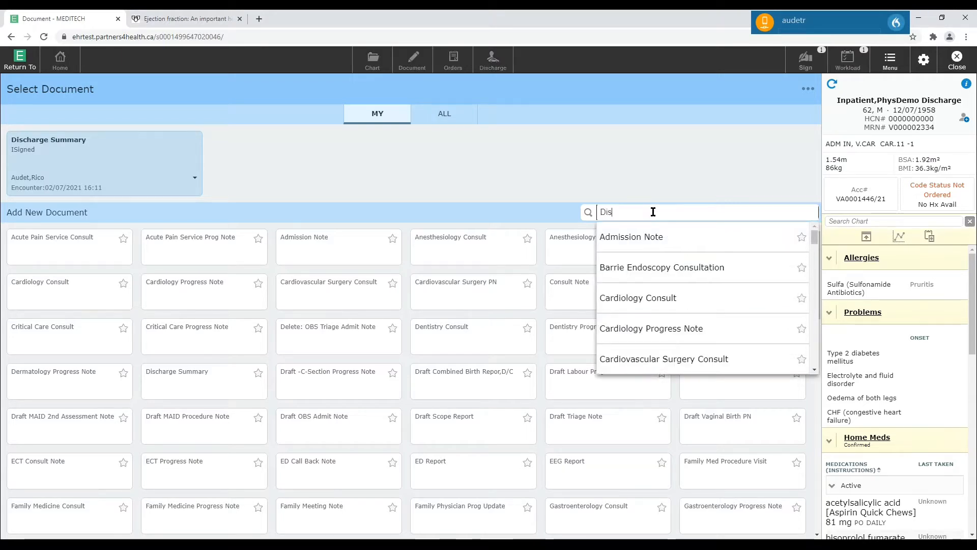
type("cha")
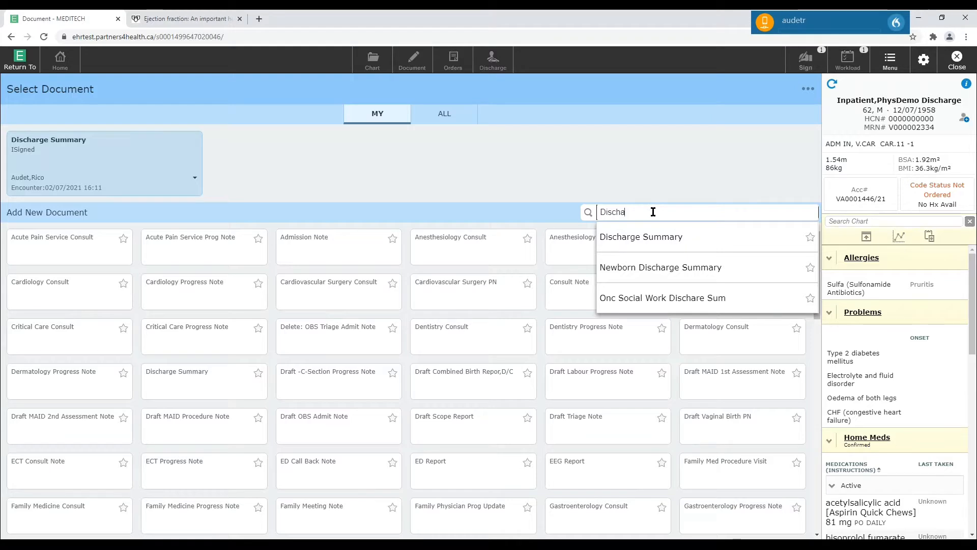
left_click_drag(653, 212, 550, 216)
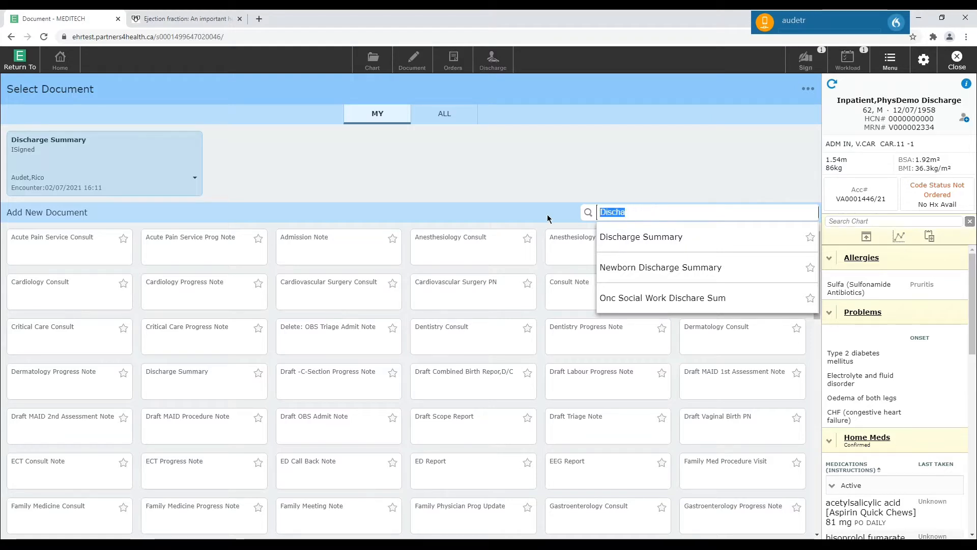
key("BackSpace")
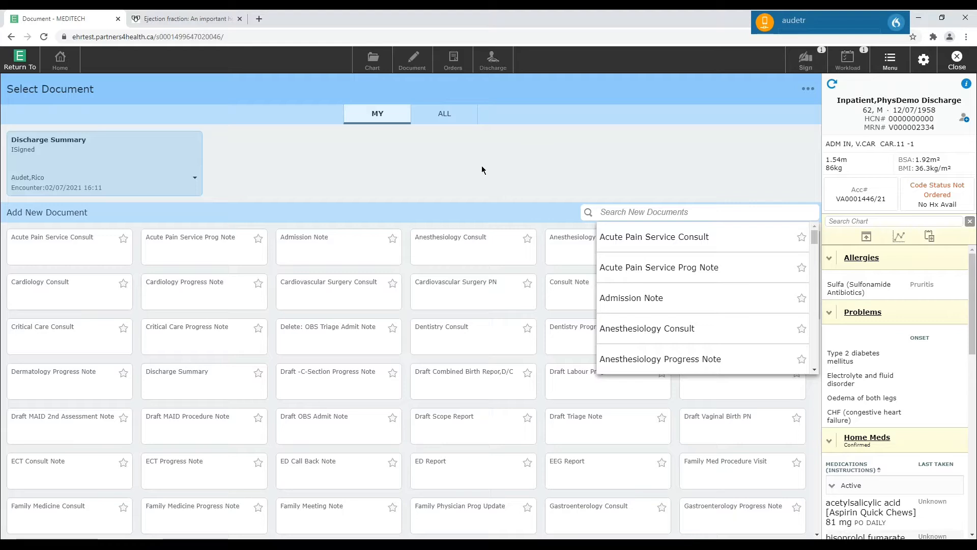
Step: Open the existing Discharge Summary document and review its problems, discharge diagnosis and course in hospital
left_click(31, 144)
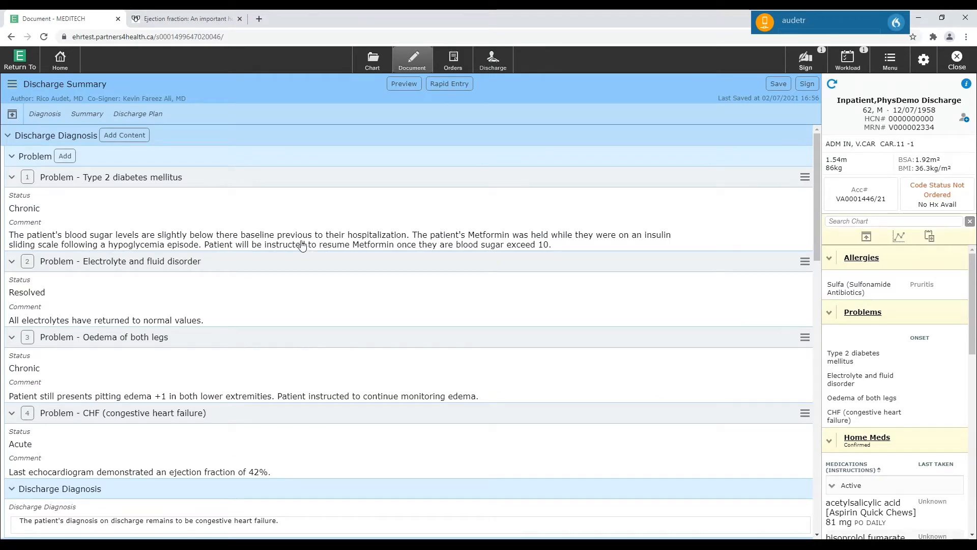
scroll(302, 243, "down", 1)
scroll(302, 244, "down", 3)
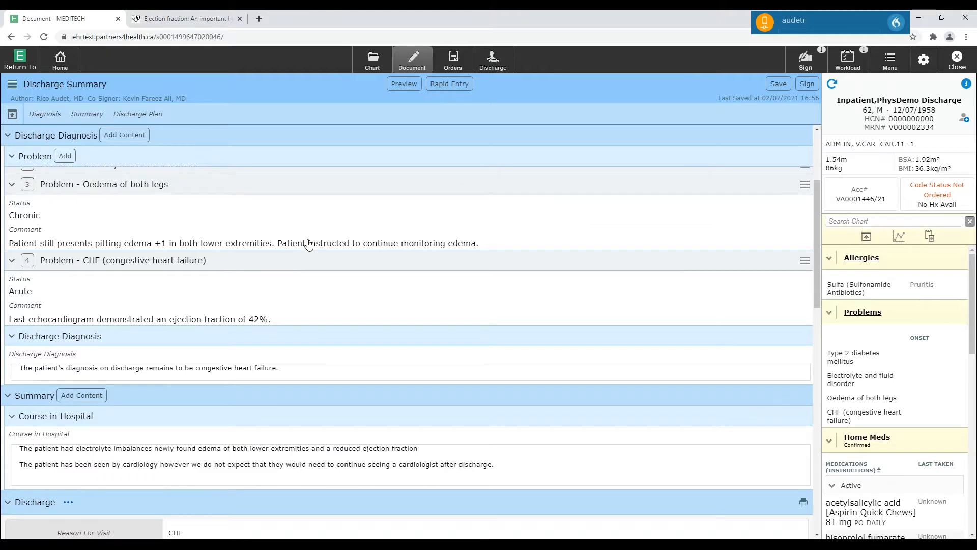
scroll(308, 244, "down", 1)
scroll(309, 245, "down", 1)
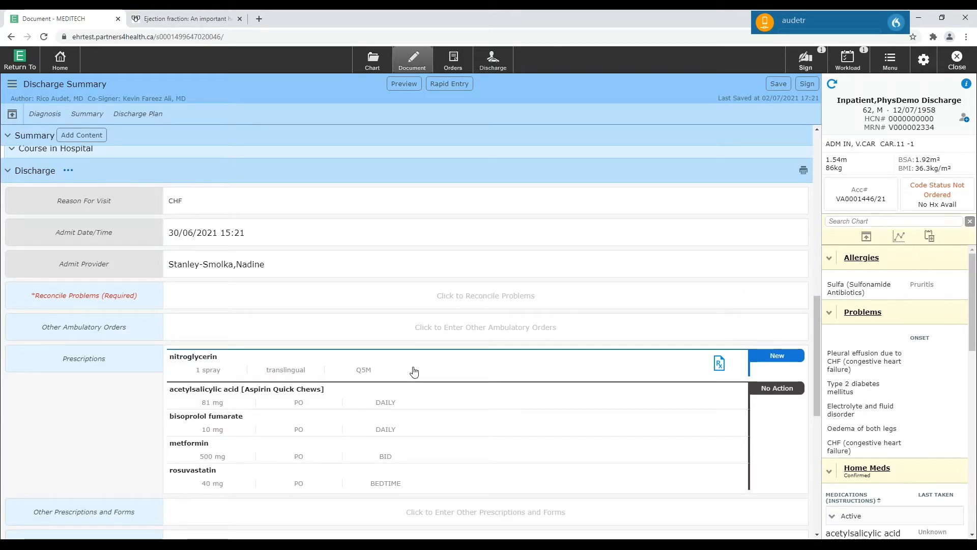
Step: Reconcile all problems: pleural effusion and electrolyte disorder to Resolved, type 2 diabetes to Hx, leg oedema and CHF kept active; save
left_click(406, 302)
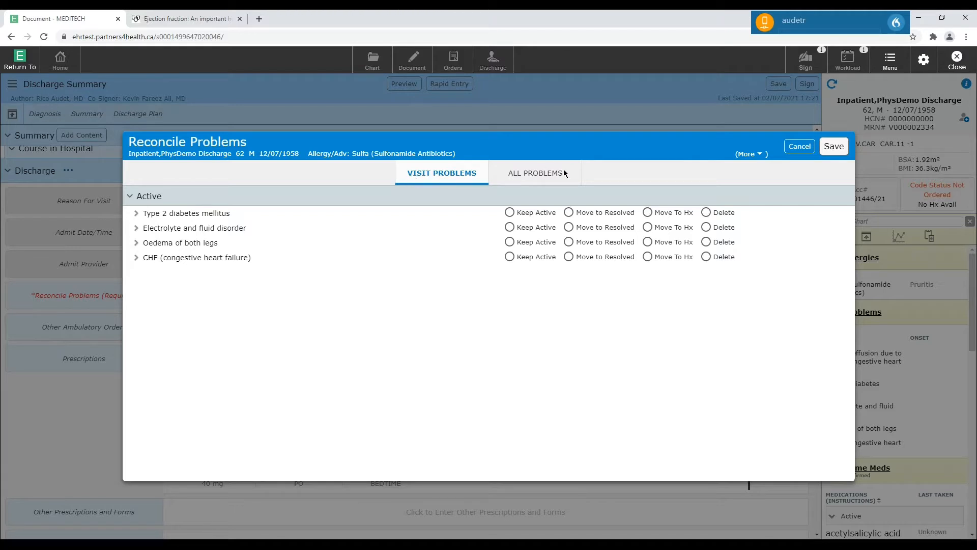
left_click(529, 172)
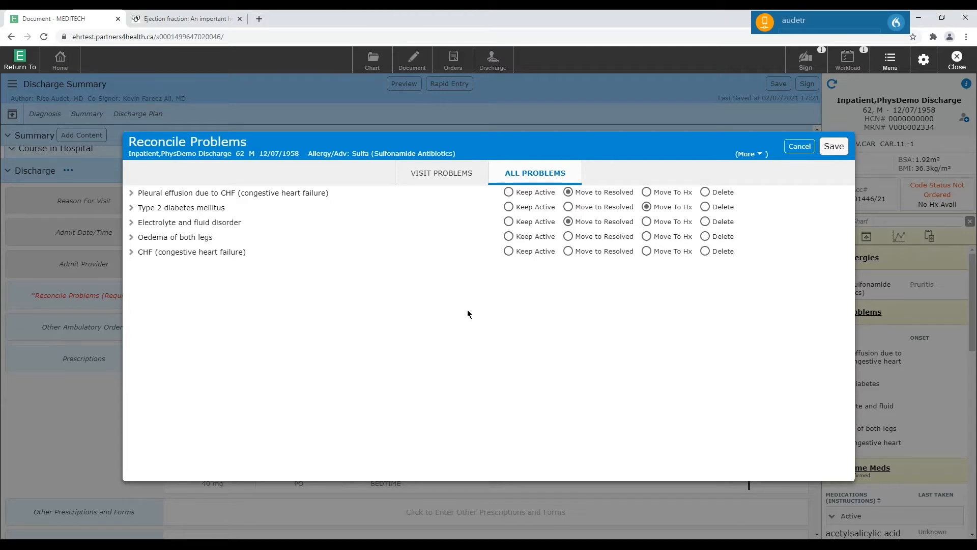
left_click(508, 237)
left_click(509, 251)
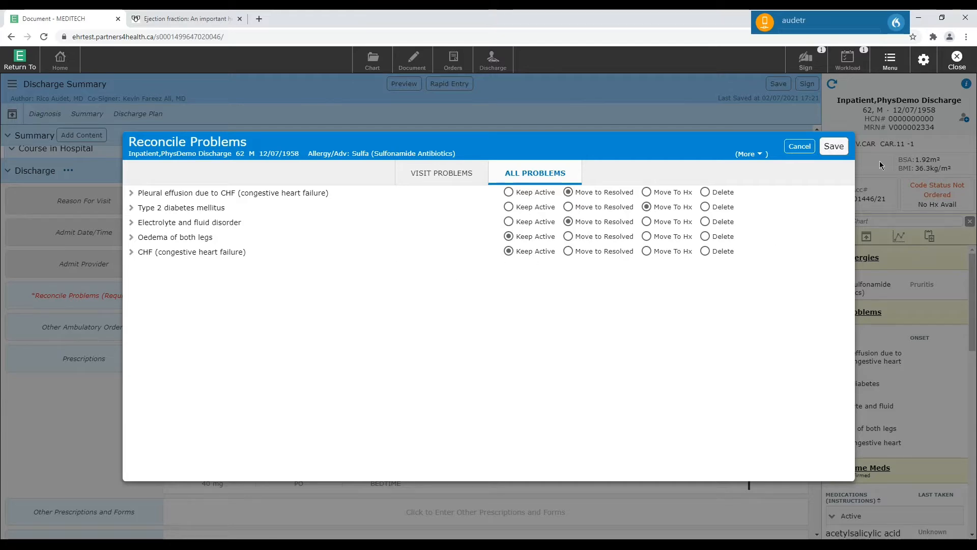
left_click(838, 146)
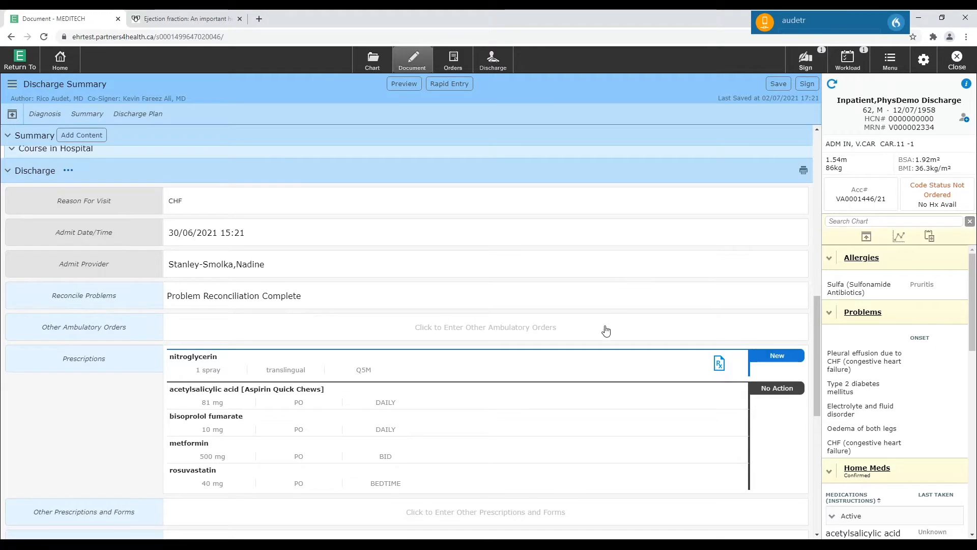
Step: In the discharge prescriptions reconciliation, put metformin 500 mg on hold with the instruction "Only resume once blood sugar higher than 10."
scroll(602, 331, "down", 4)
scroll(602, 331, "up", 1)
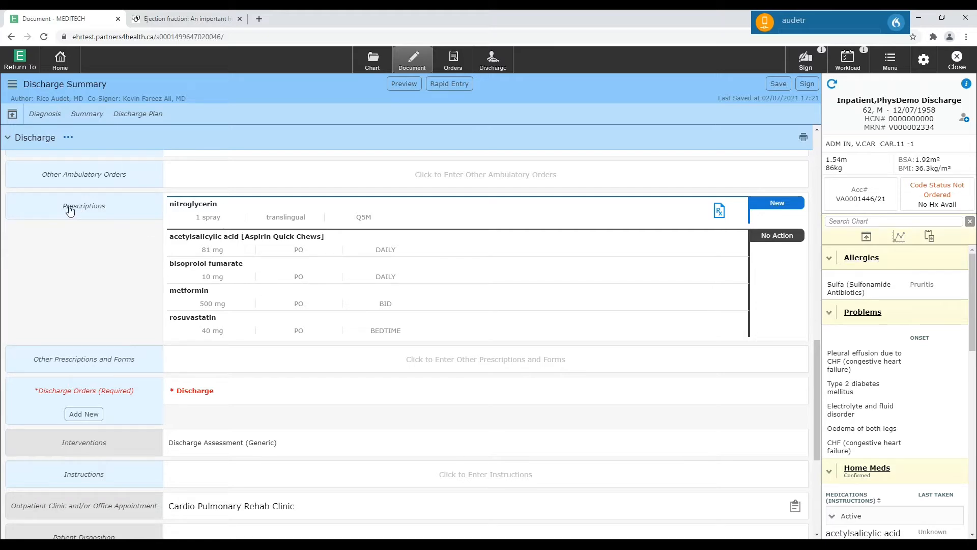
left_click(107, 213)
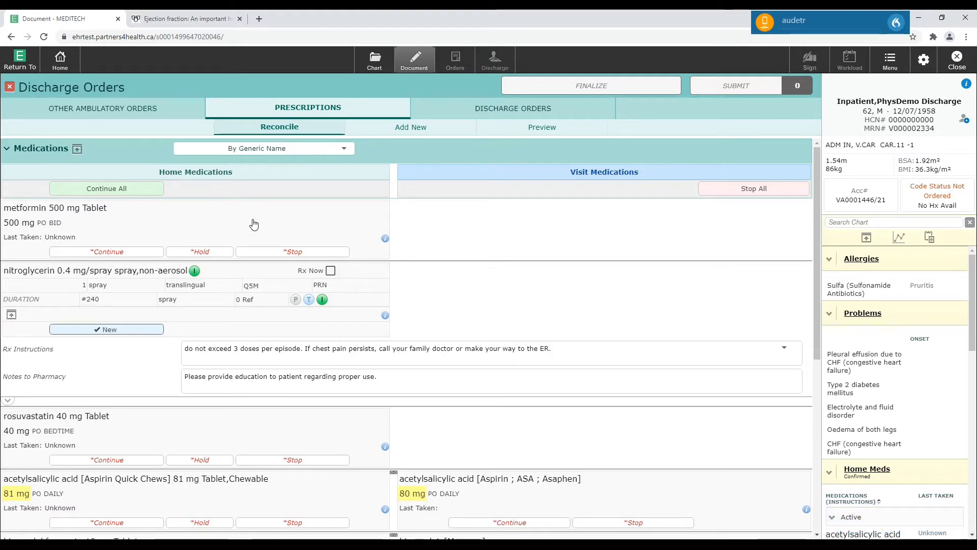
left_click(204, 252)
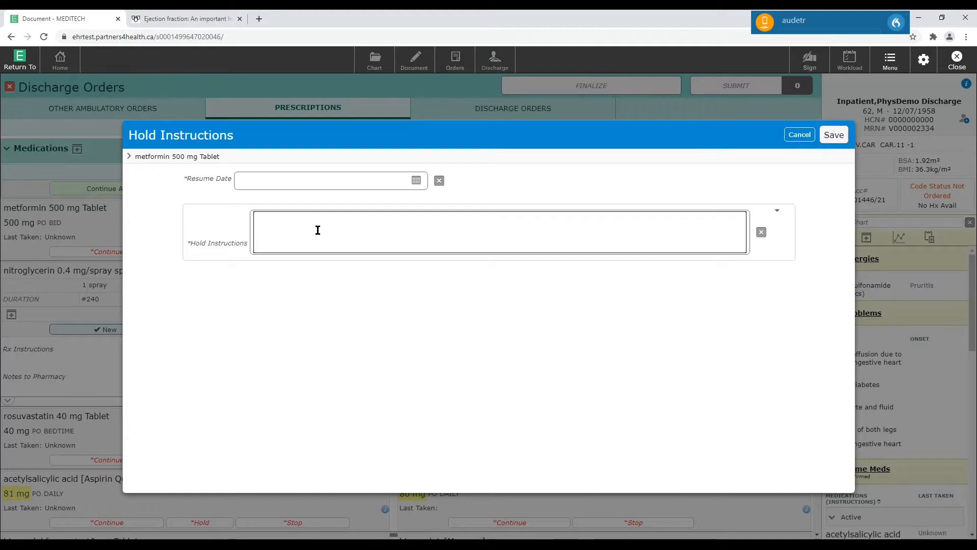
type("Only resume once blood sugar higher than 10.")
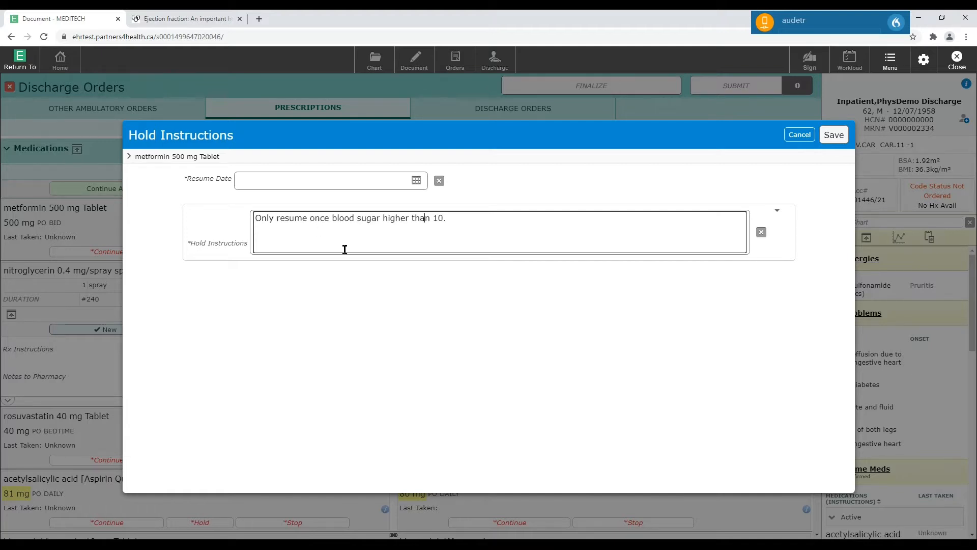
left_click(600, 238)
left_click(547, 180)
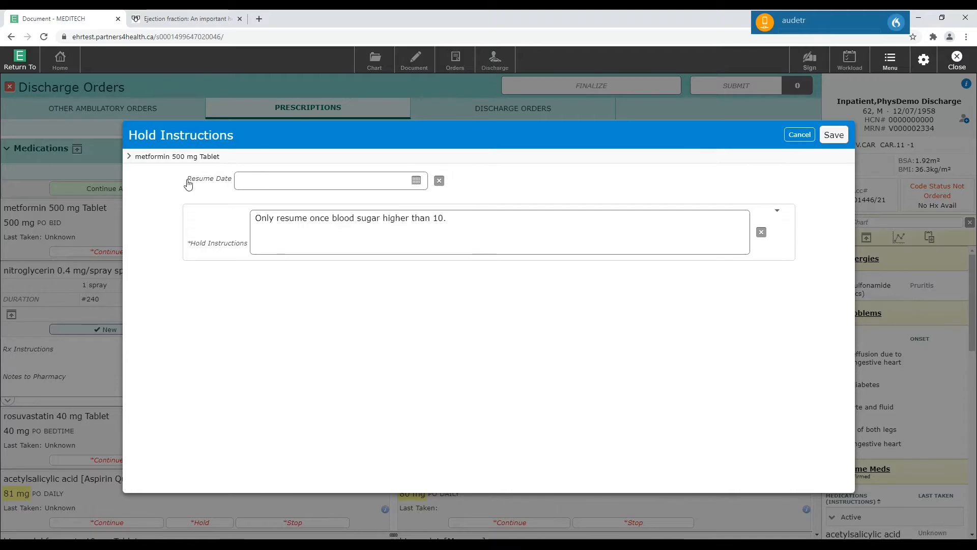
left_click(834, 135)
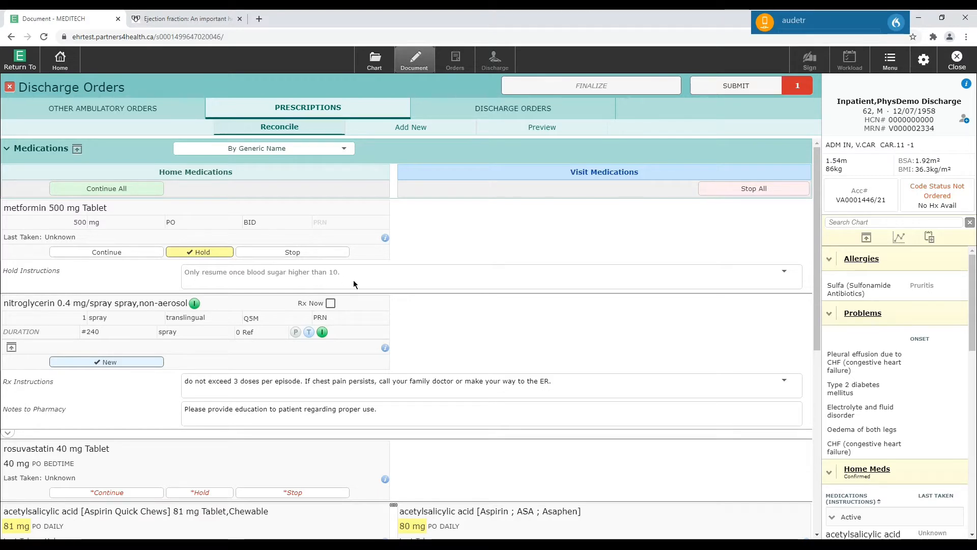
Step: Review the nitroglycerin 0.4 mg spray order details, including its prescription instructions and notes to pharmacy, and leave the order as is
scroll(389, 271, "down", 1)
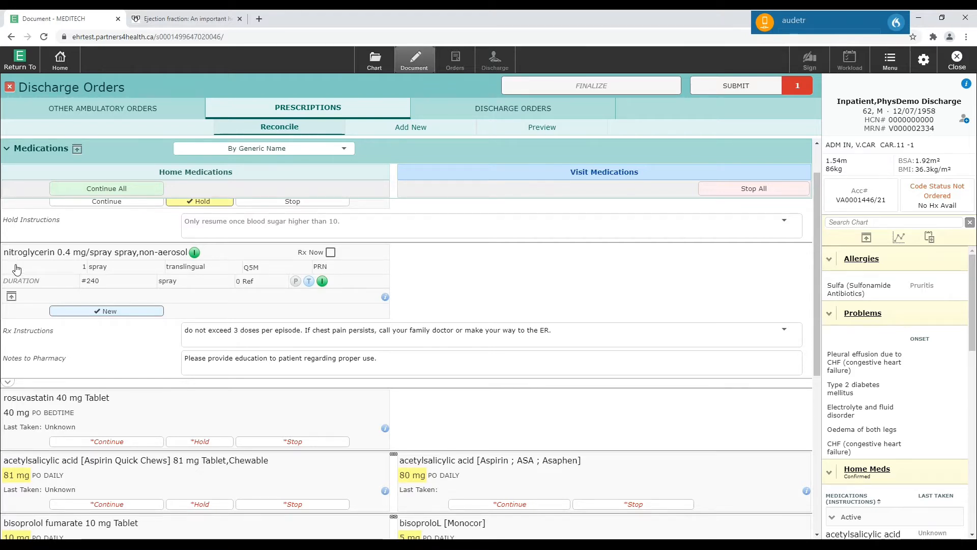
left_click(9, 385)
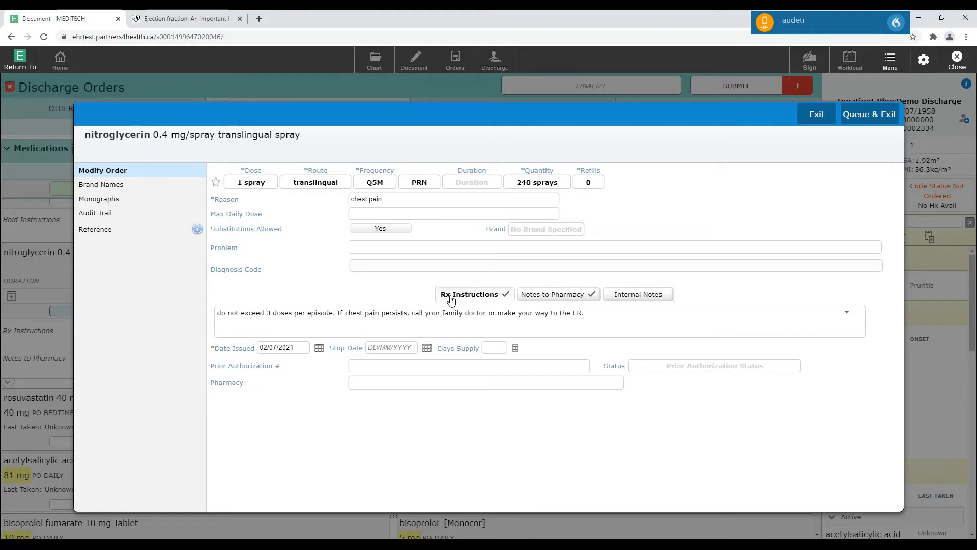
left_click(538, 301)
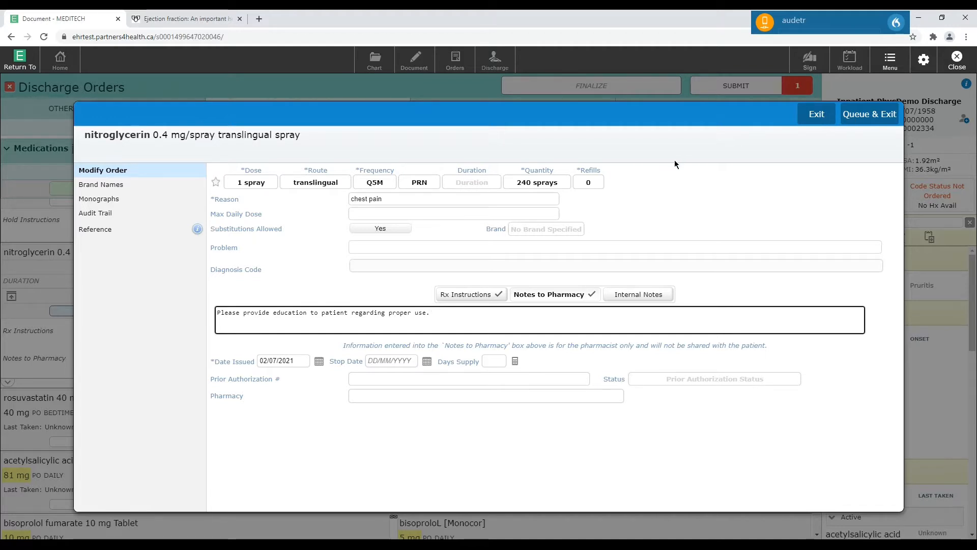
left_click(814, 114)
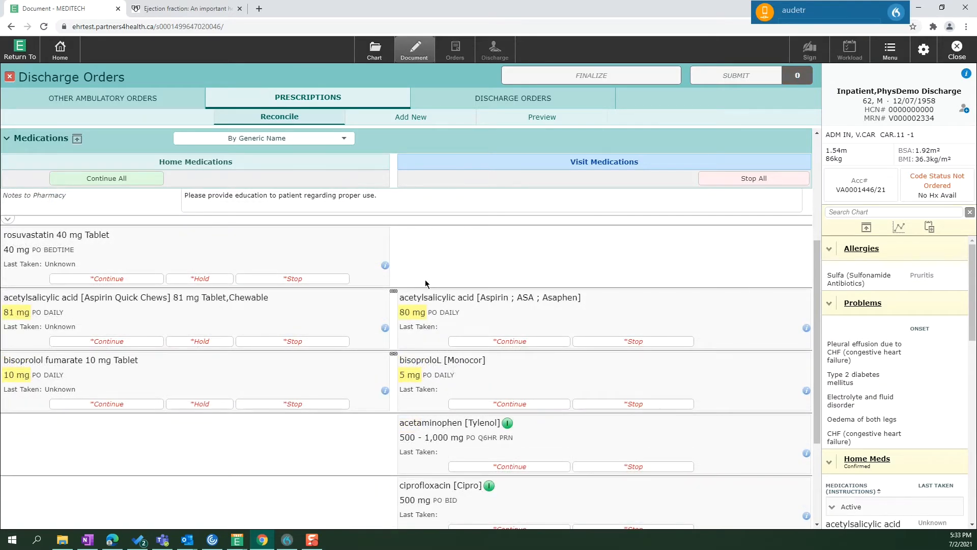
Step: Check the home medication details and audit log of rosuvastatin 40 mg, and mark it as continued
left_click(385, 266)
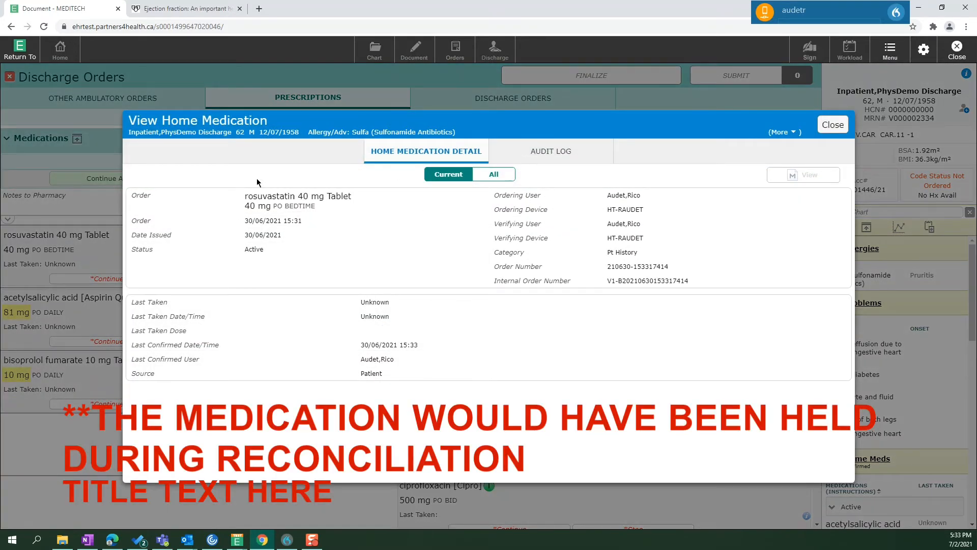
left_click(542, 159)
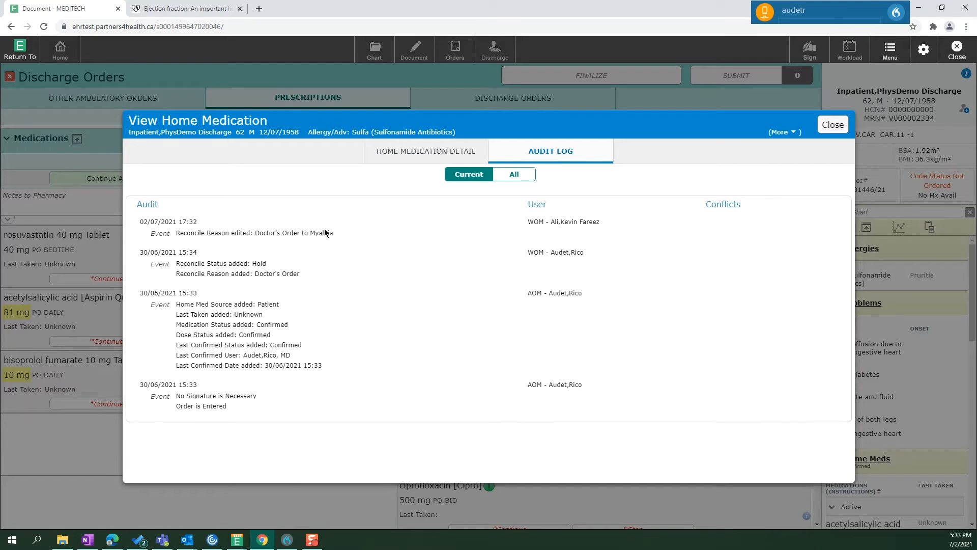
left_click(833, 126)
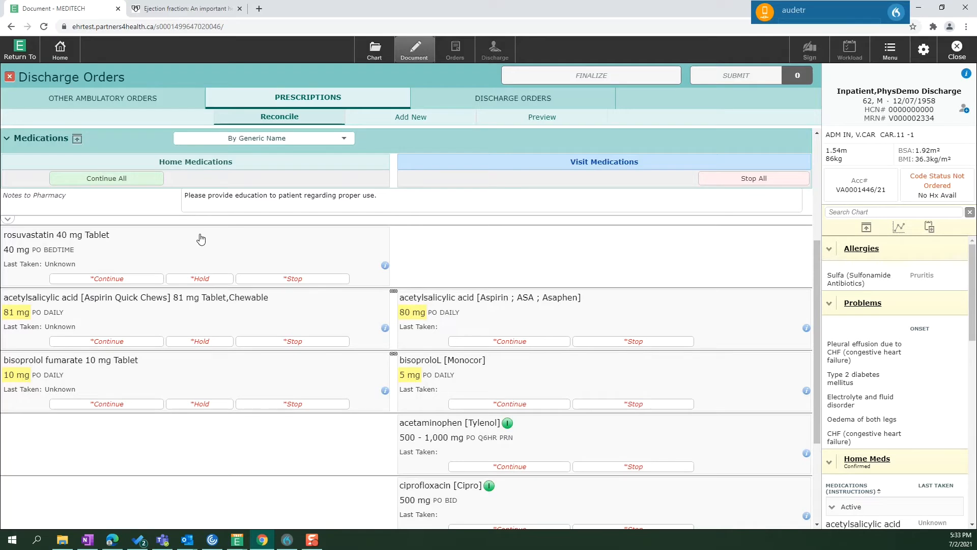
left_click(108, 279)
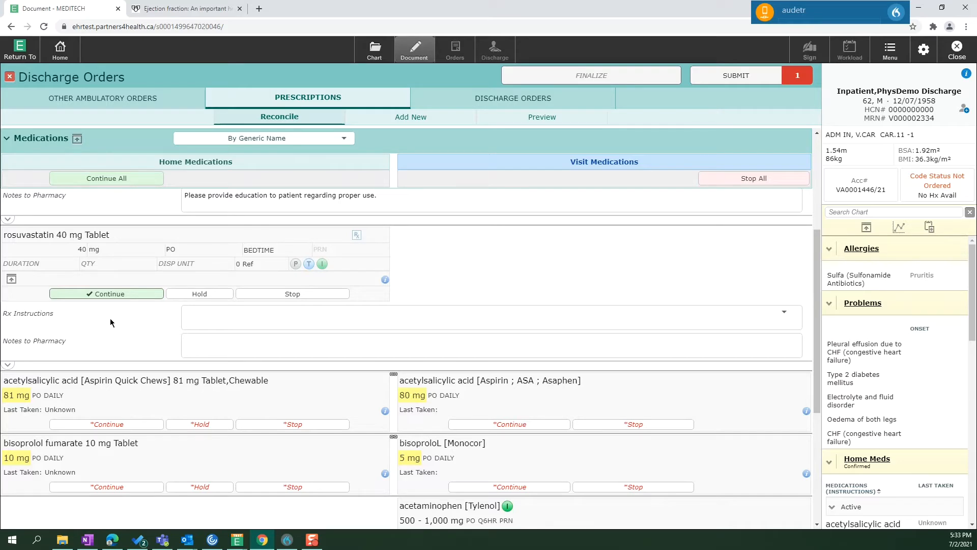
scroll(148, 327, "up", 1)
scroll(148, 327, "down", 2)
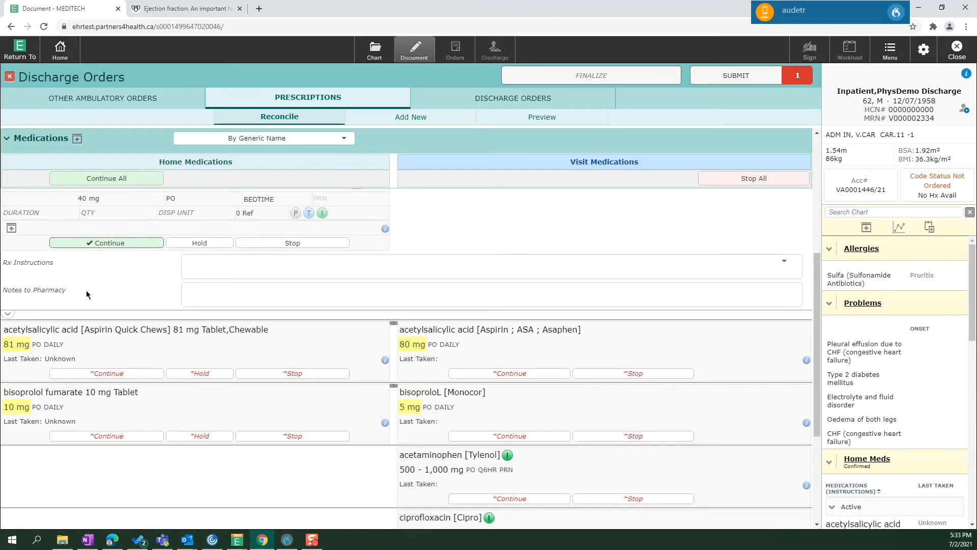
Step: Continue the home acetylsalicylic acid 81 mg chewable tablet with a quantity of 14
scroll(78, 270, "down", 1)
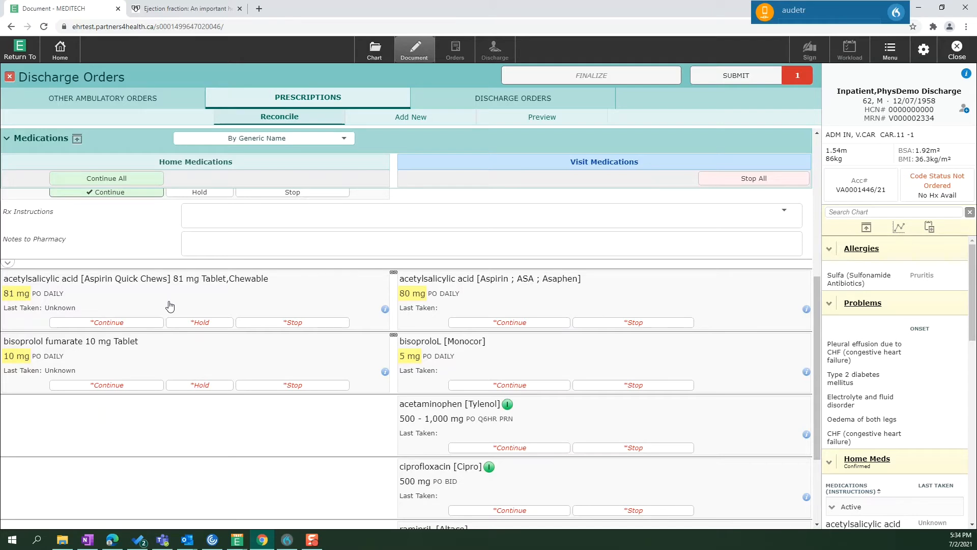
left_click(94, 323)
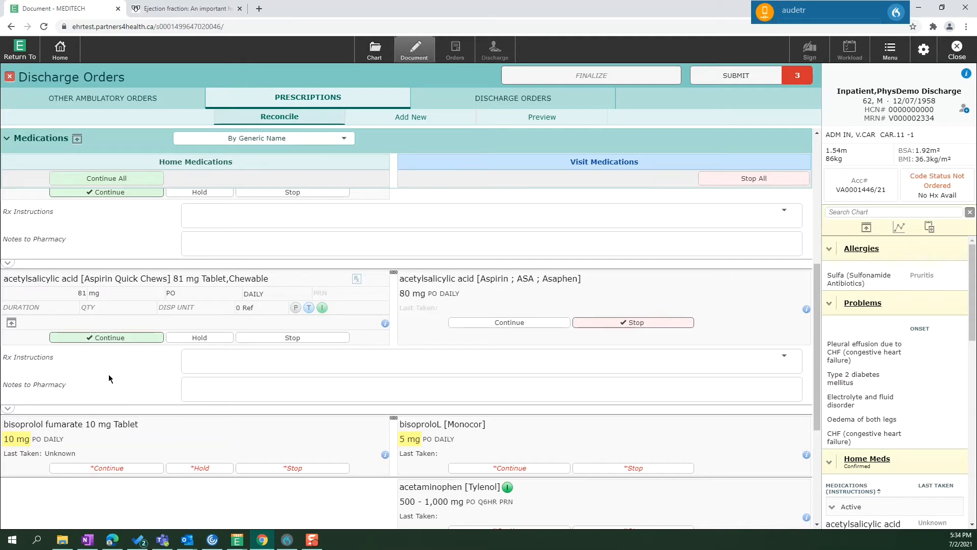
left_click(91, 313)
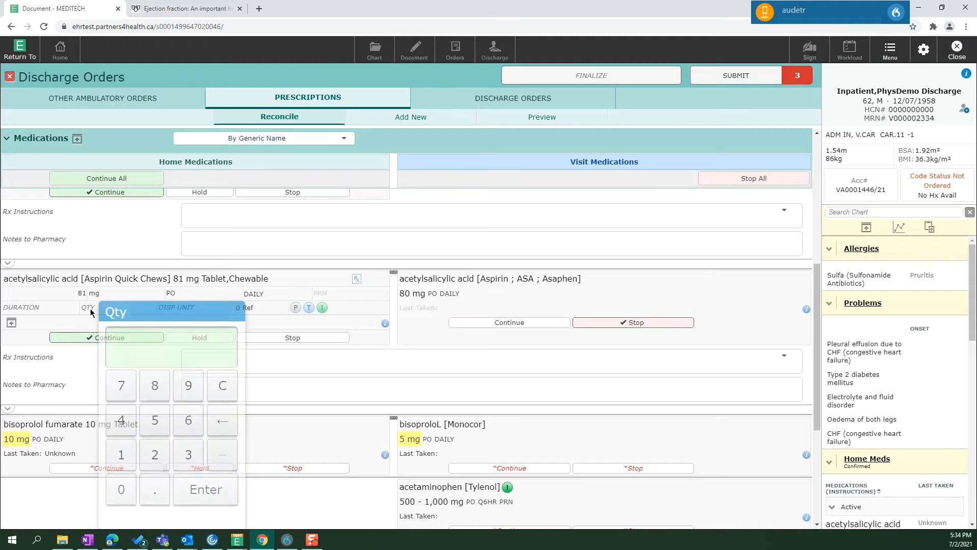
left_click(124, 458)
left_click(125, 420)
left_click(205, 489)
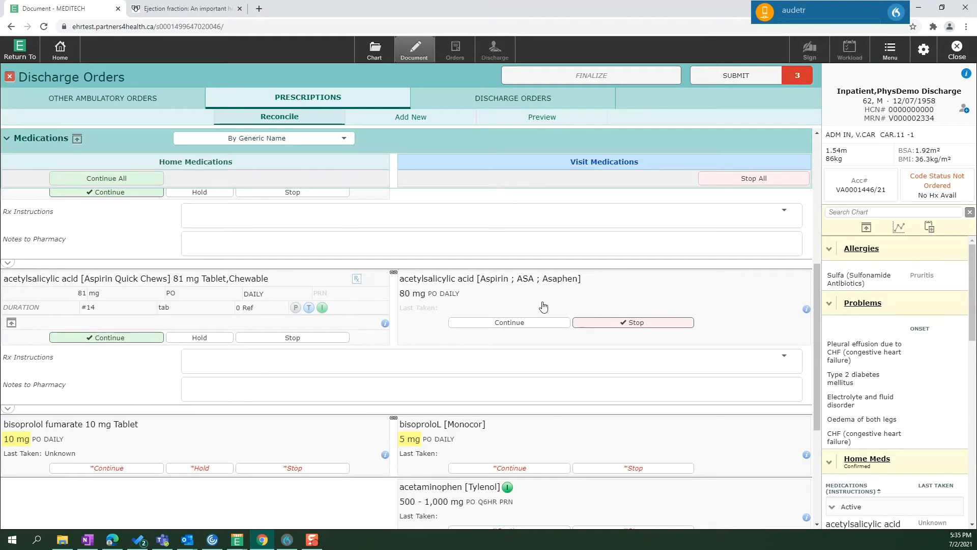
Step: Continue the visit bisoprolol 5 mg and stop the home bisoprolol 10 mg with the reason Doctor's Order
scroll(444, 289, "down", 3)
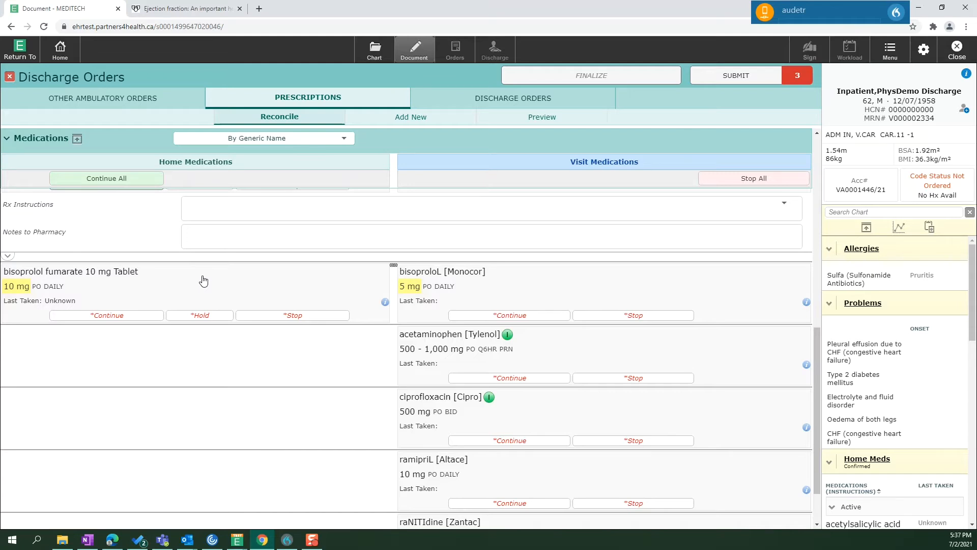
left_click(501, 316)
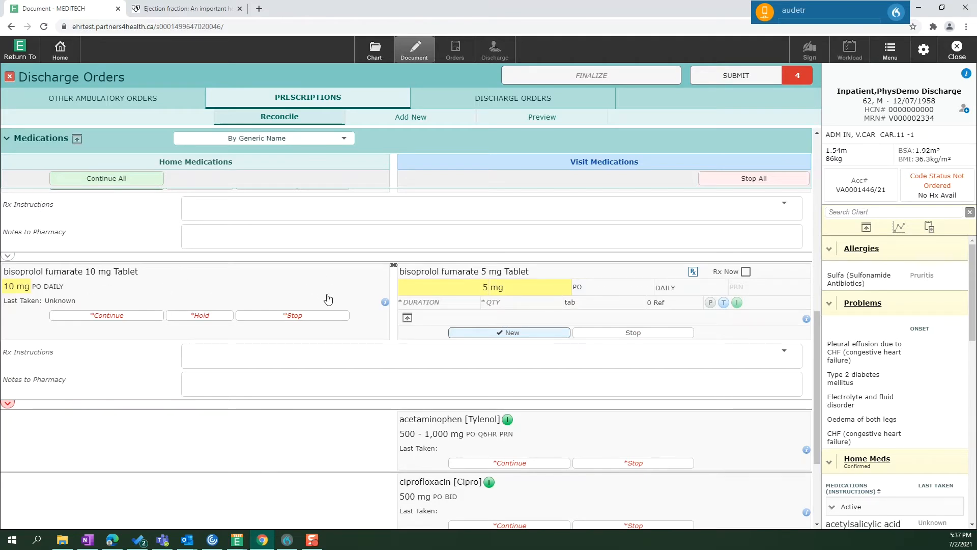
left_click(282, 318)
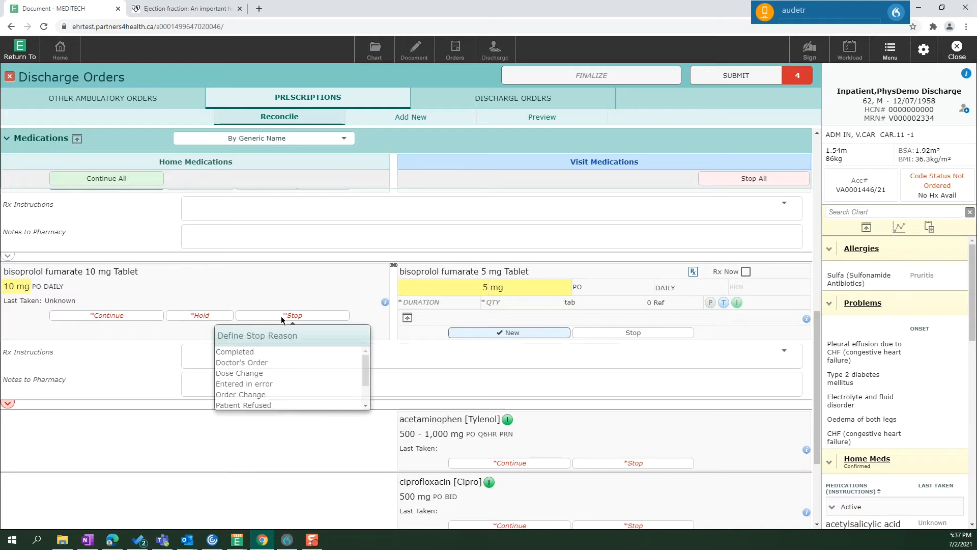
left_click(243, 363)
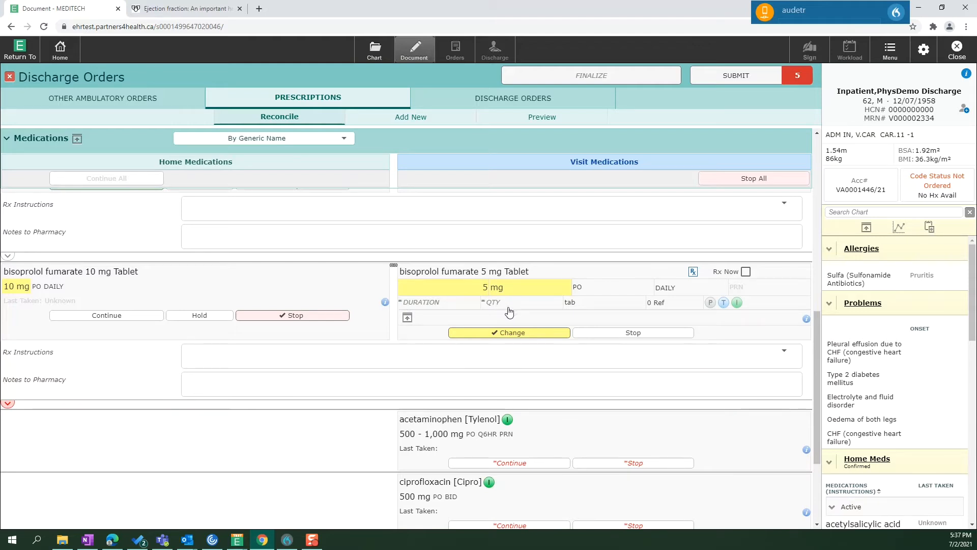
Step: Set the duration of the bisoprolol 5 mg prescription to 30 days
left_click(404, 306)
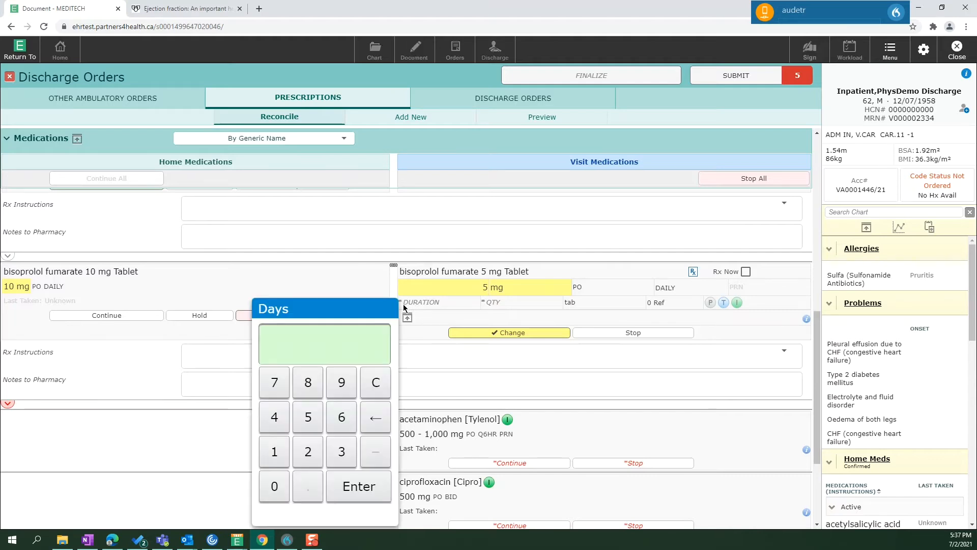
left_click(342, 453)
left_click(274, 486)
left_click(362, 494)
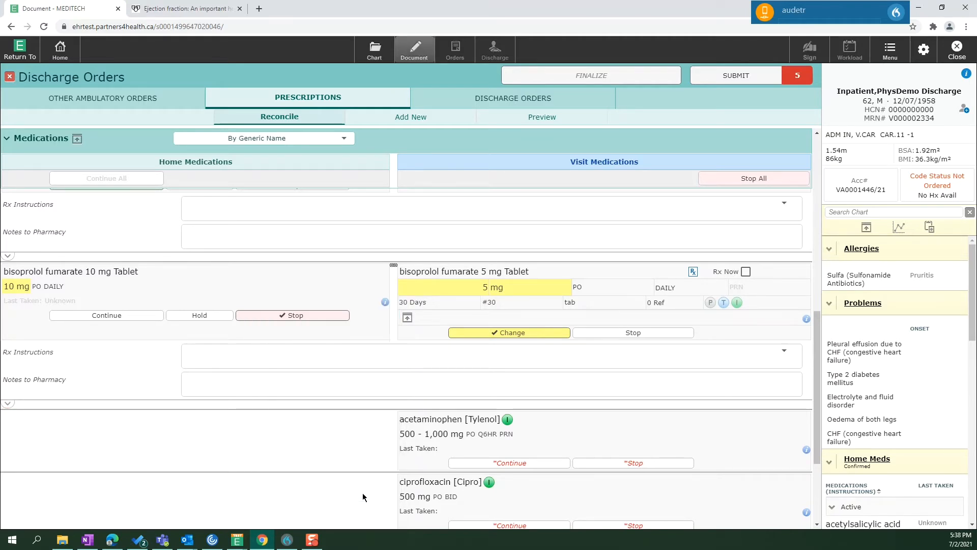
Step: Stop the visit medications acetaminophen and ciprofloxacin
scroll(321, 426, "down", 1)
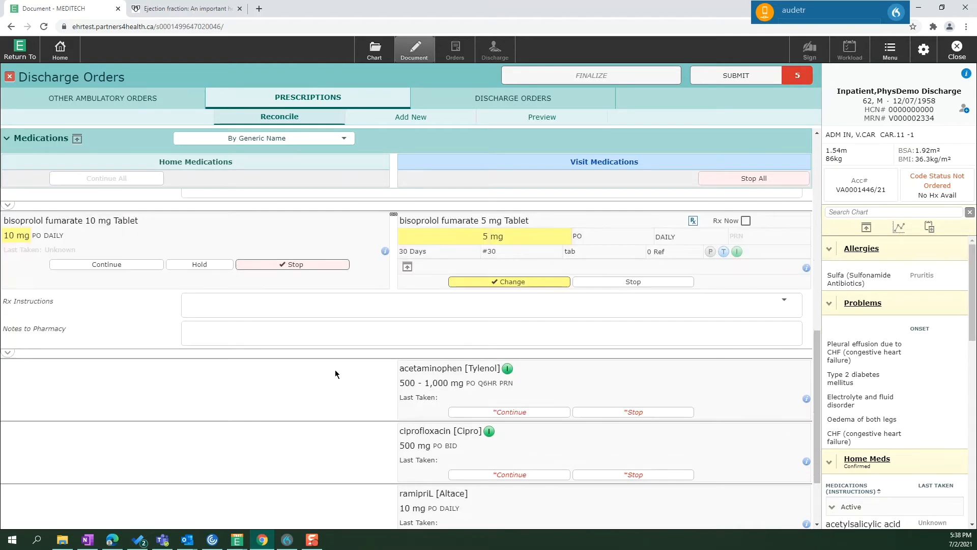
scroll(335, 376, "down", 2)
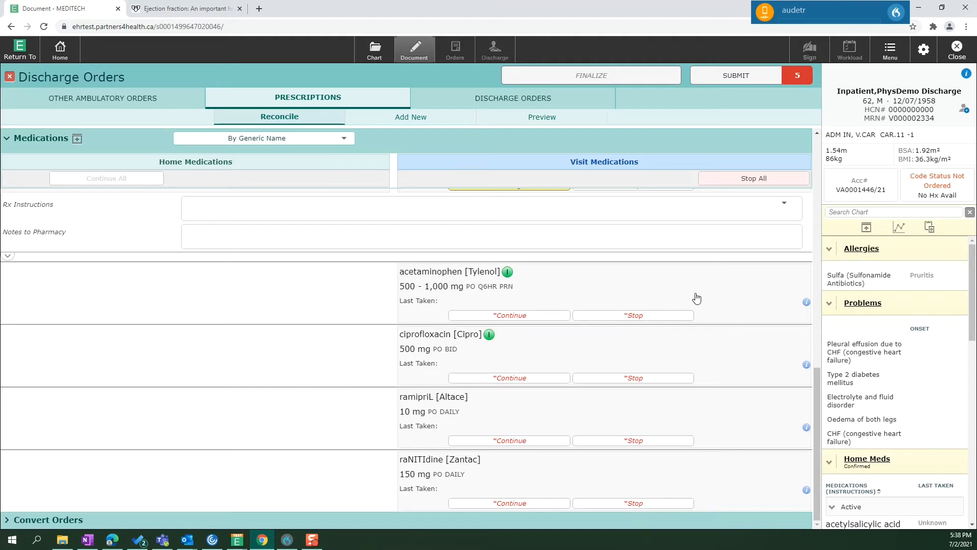
left_click(626, 319)
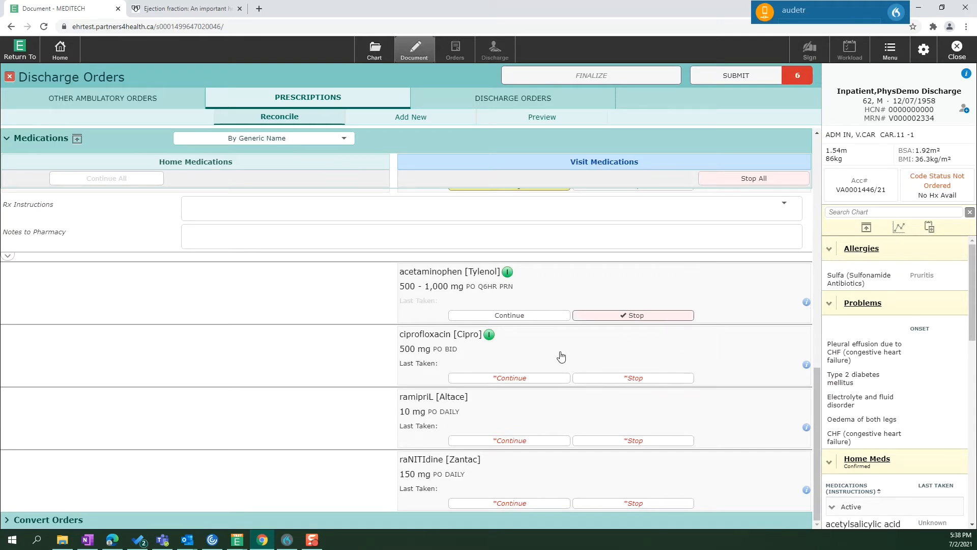
left_click(635, 382)
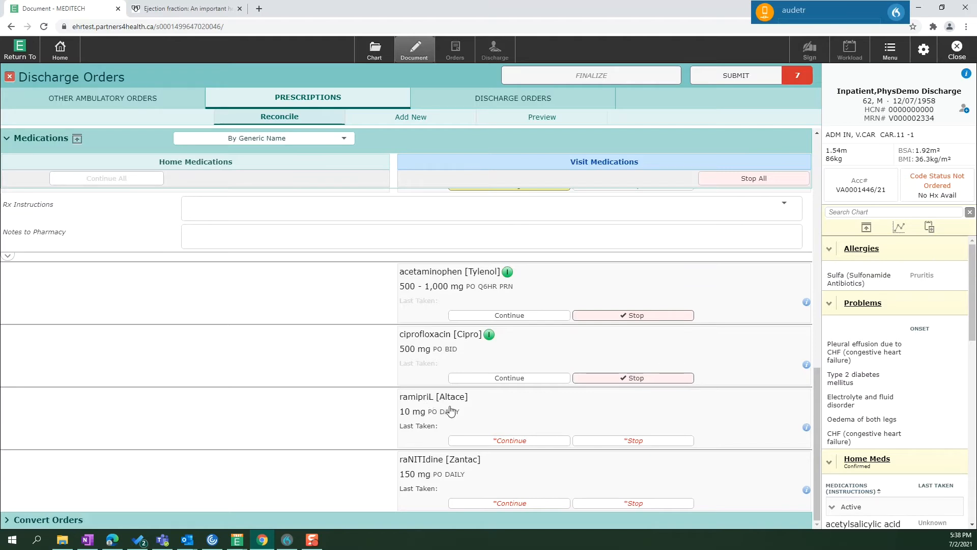
Step: Continue the visit ramipril 10 mg as a new prescription and set its quantity to 30 caps in the order details
scroll(450, 410, "up", 2)
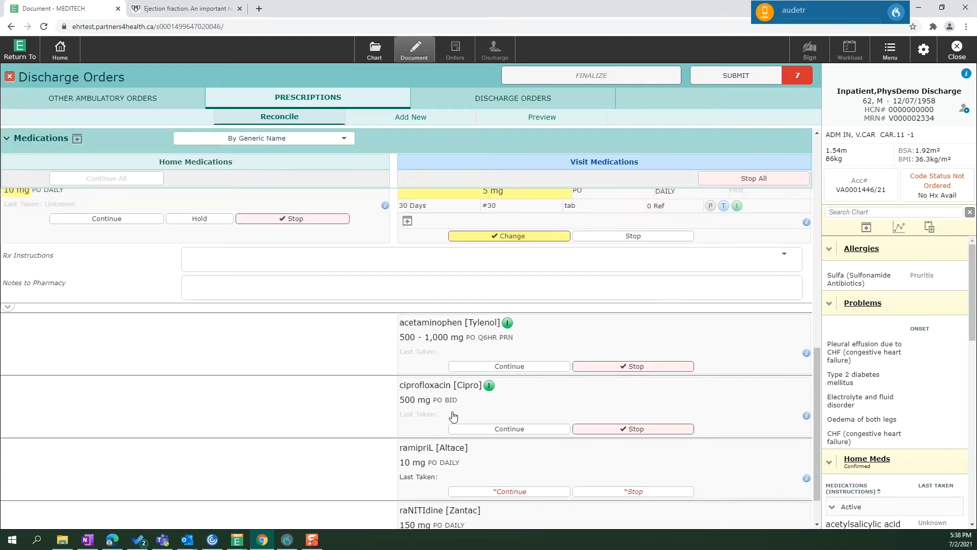
scroll(496, 367, "up", 1)
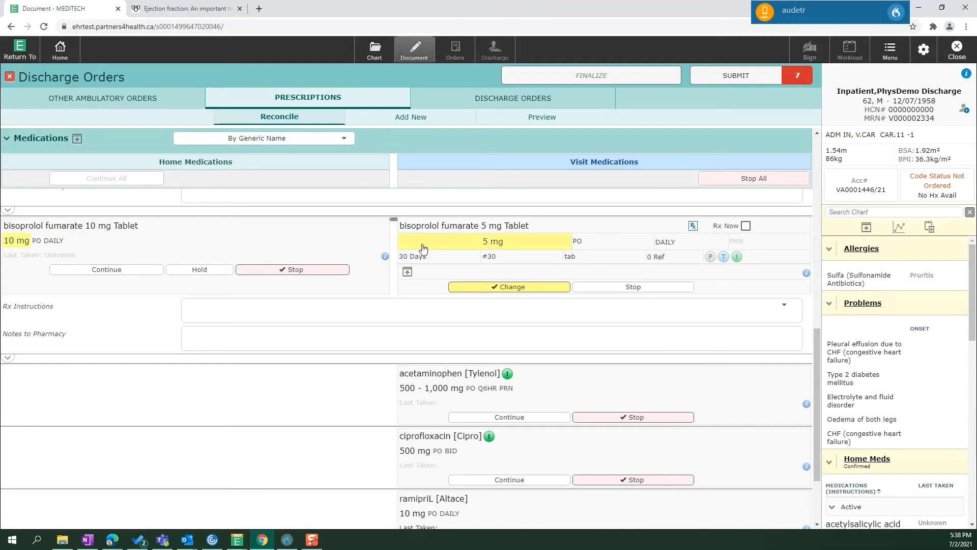
scroll(497, 347, "down", 2)
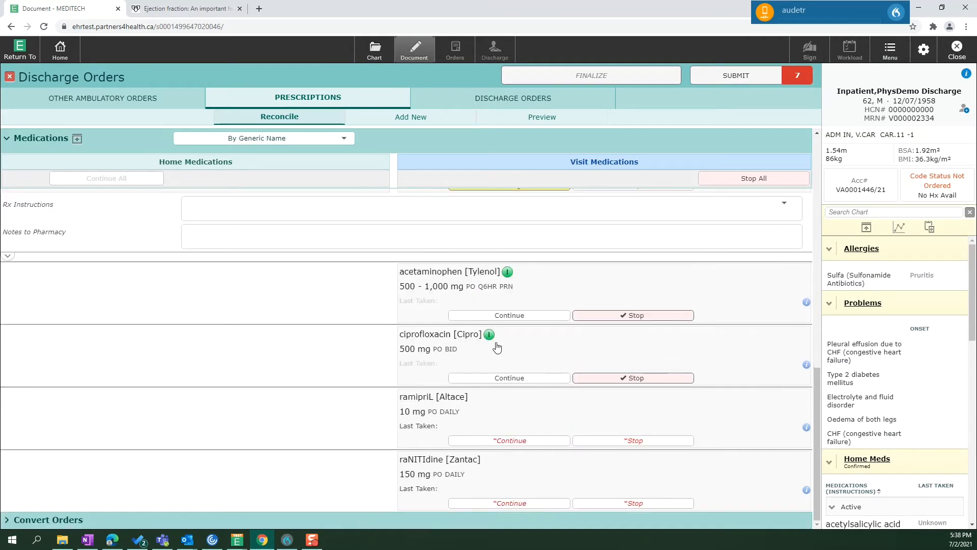
left_click(505, 442)
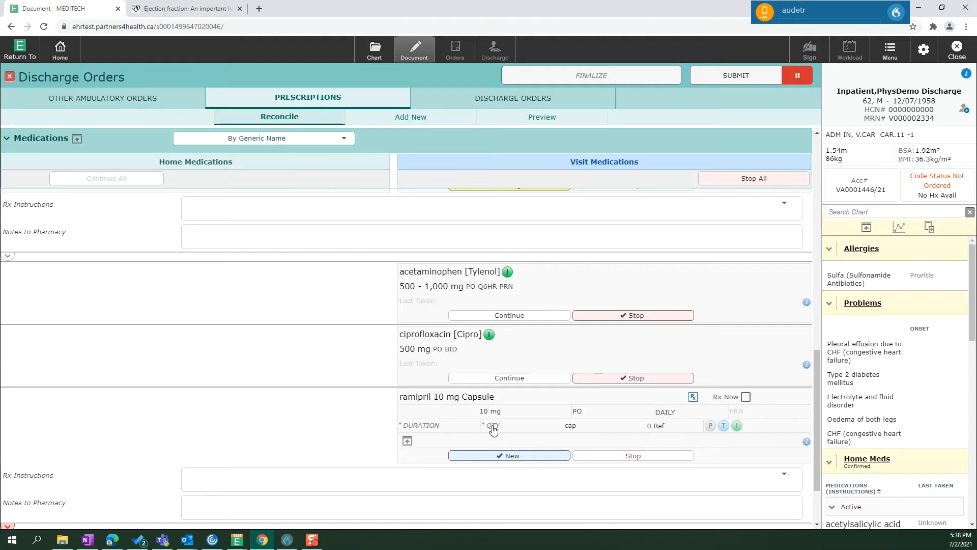
scroll(493, 430, "down", 1)
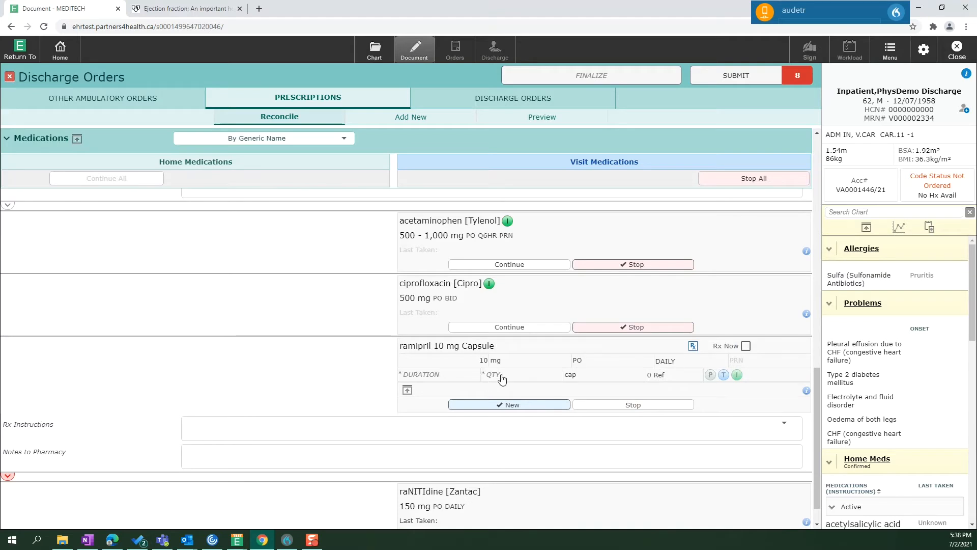
left_click(8, 479)
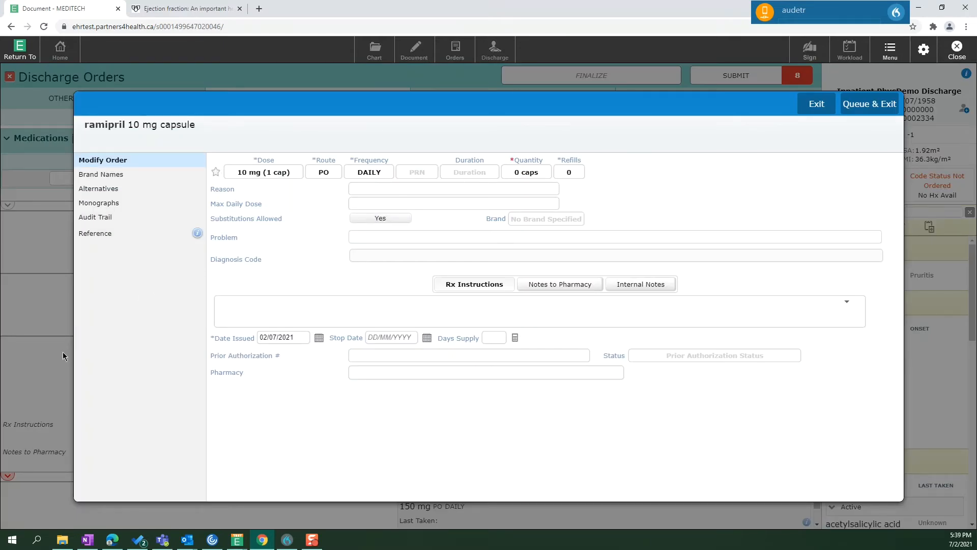
left_click(524, 173)
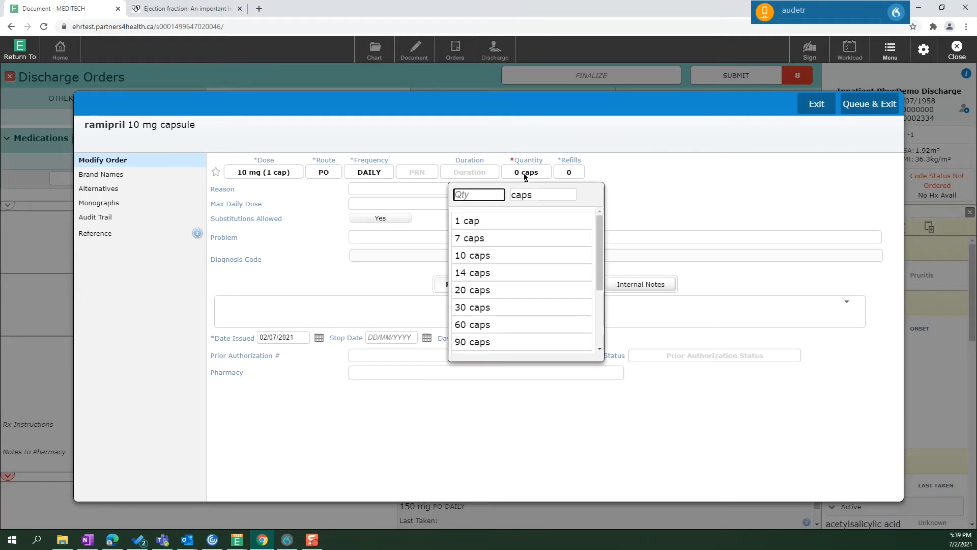
left_click(487, 307)
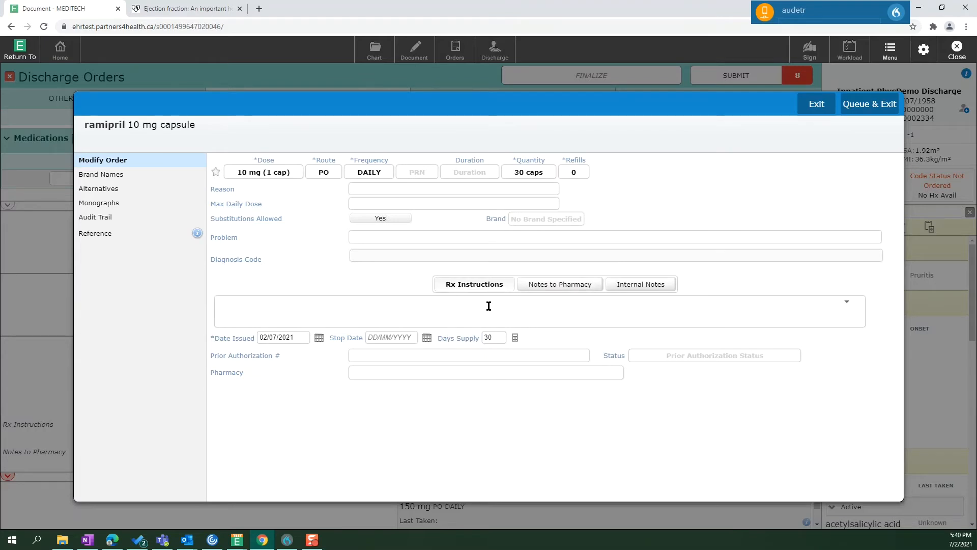
Step: Add the ramipril note to pharmacy "Please provide education, this is a new drug for the patient." and queue the order
left_click(554, 289)
left_click(267, 308)
type("Please provide education, this is a new drug for the patient.")
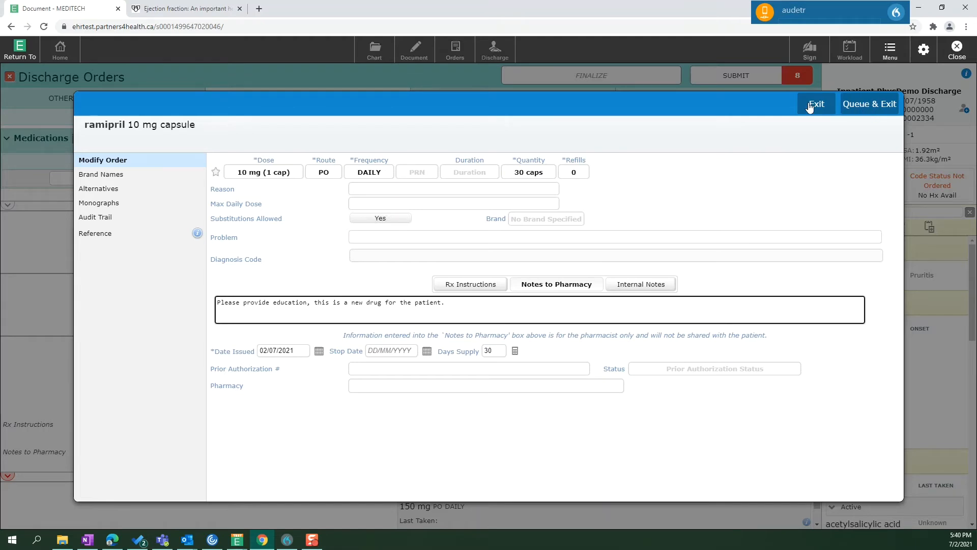
left_click(878, 107)
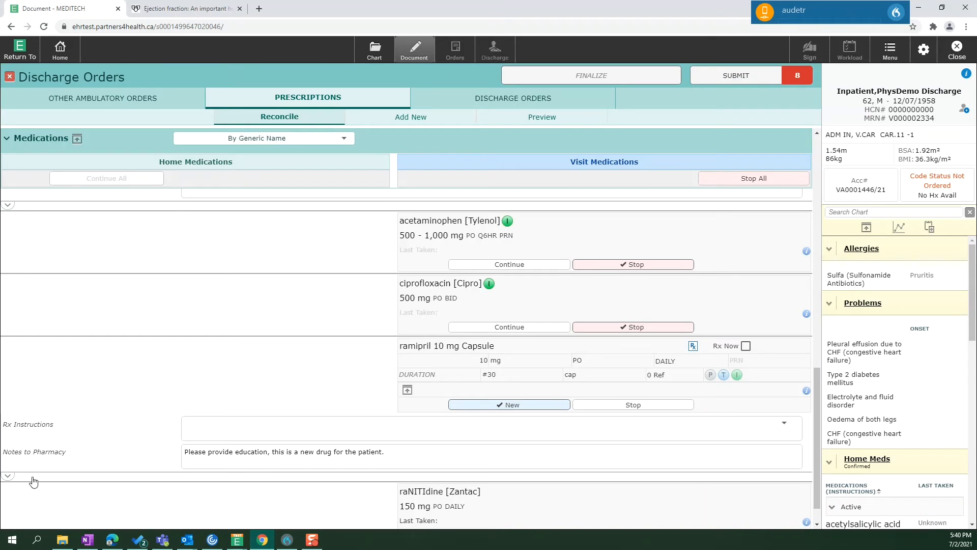
left_click(412, 450)
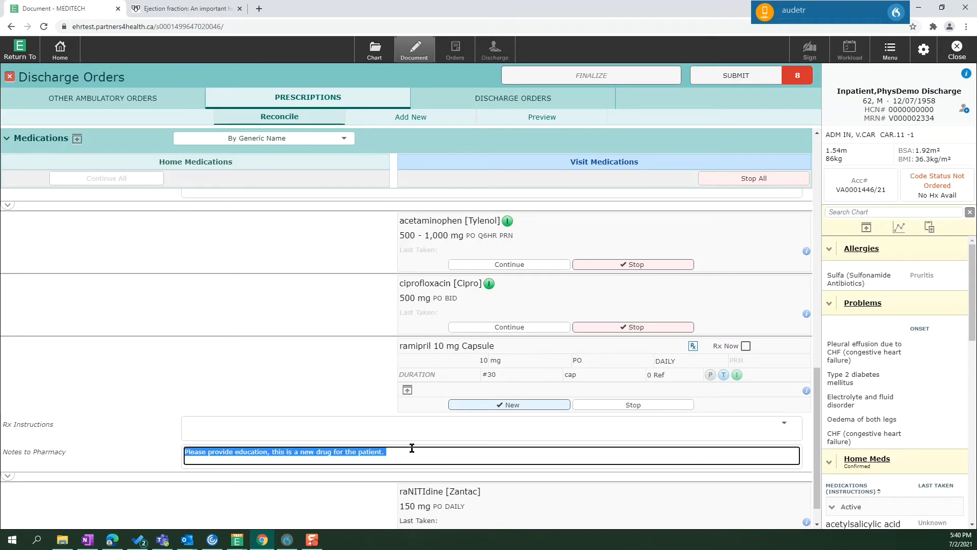
left_click(410, 453)
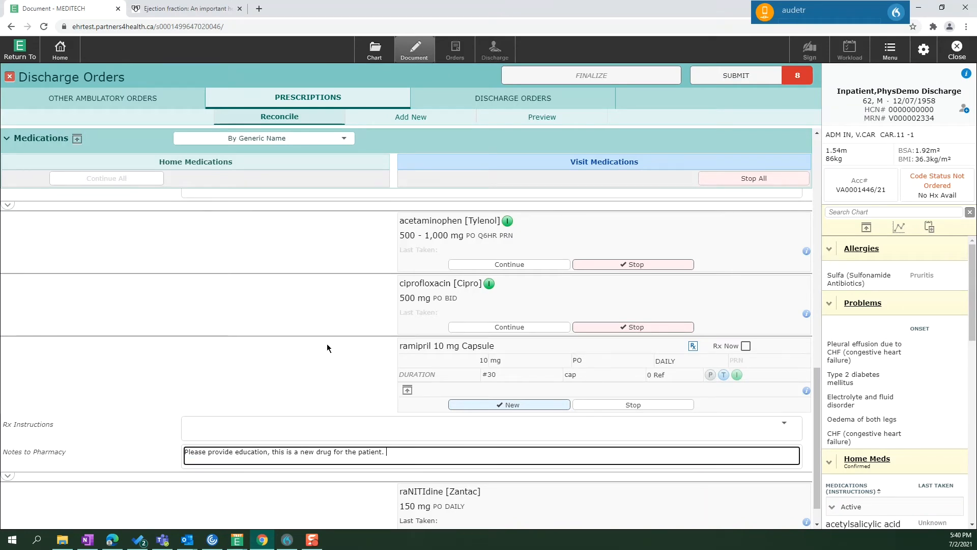
Step: Stop the visit medication ranitidine 150 mg
scroll(327, 344, "down", 1)
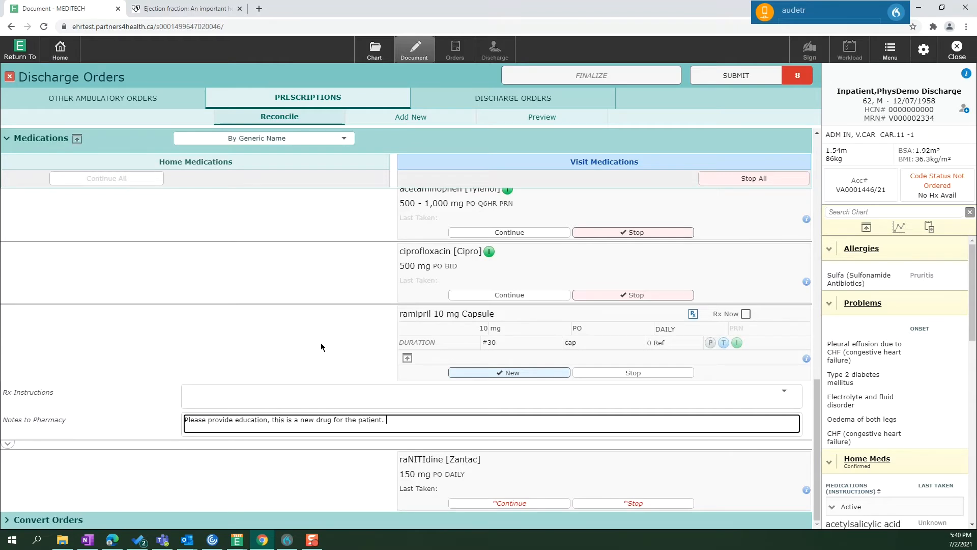
left_click(629, 503)
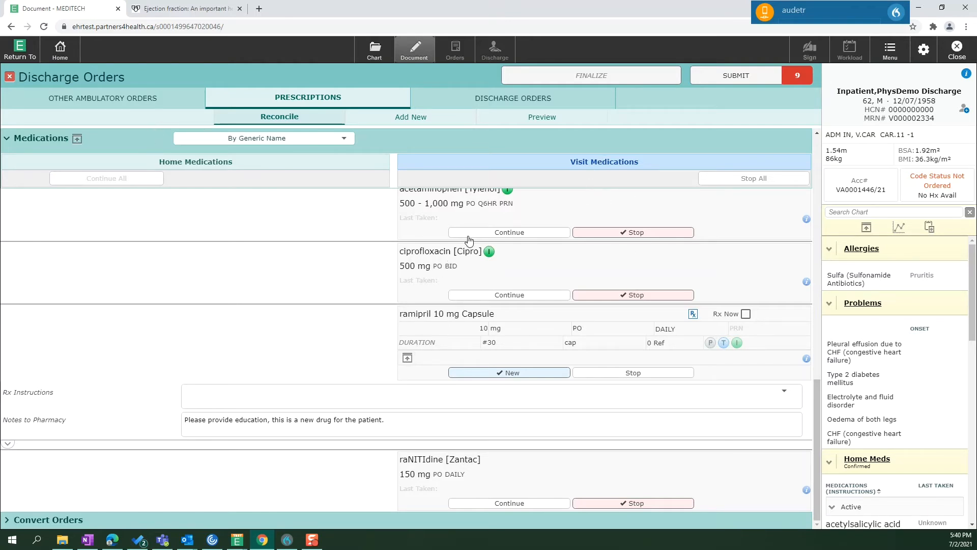
Step: Add a new prescription for the ibuprofen 400 mg tablet, 1 tab PO Q8H PRN
left_click(402, 121)
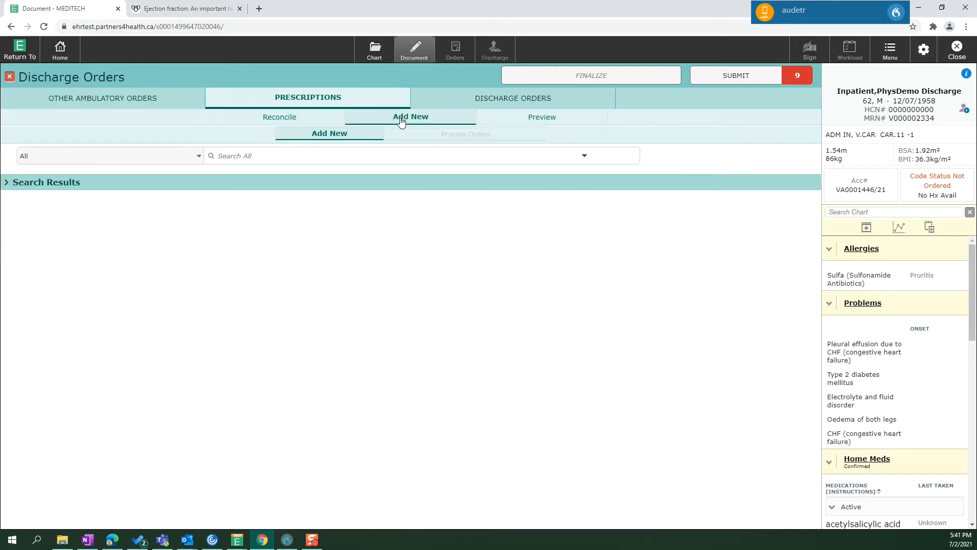
left_click(288, 154)
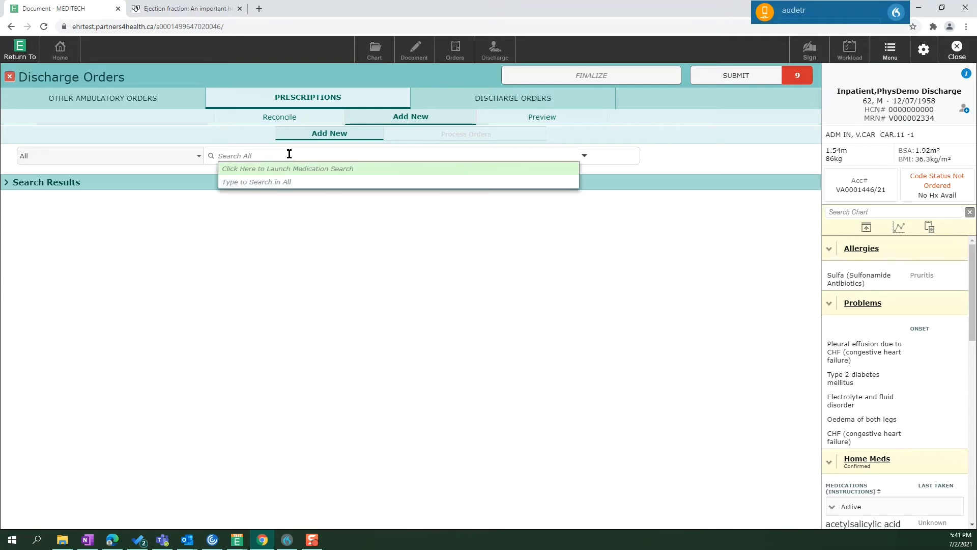
type("Ibupro")
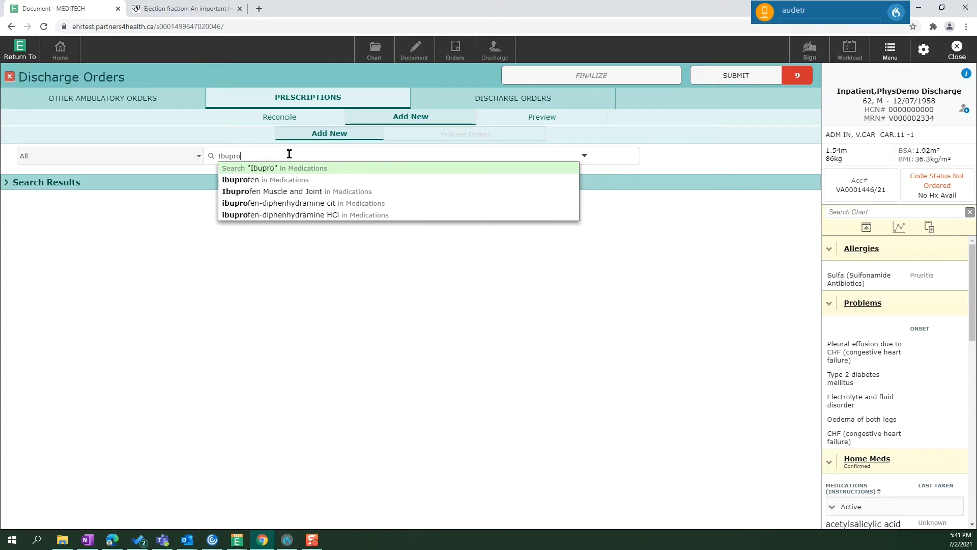
left_click(242, 180)
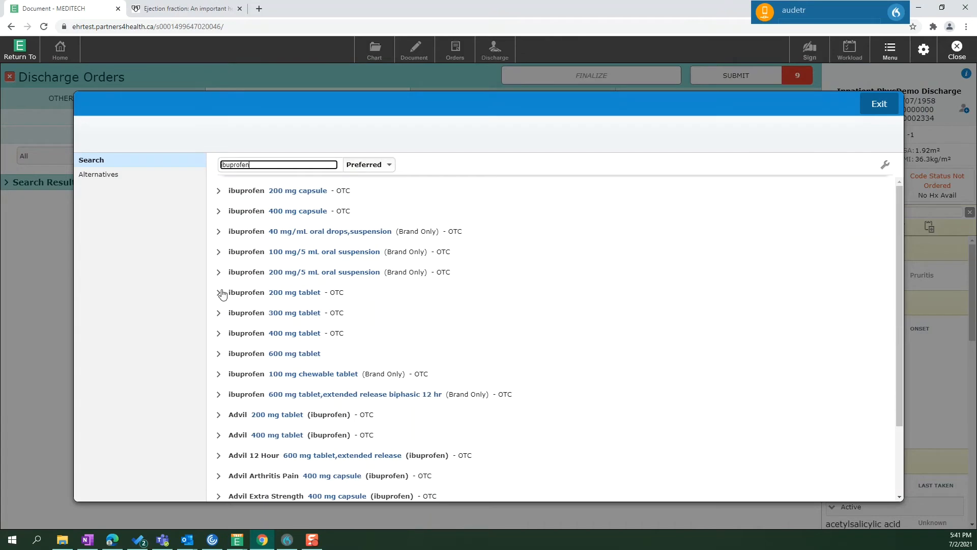
left_click(242, 334)
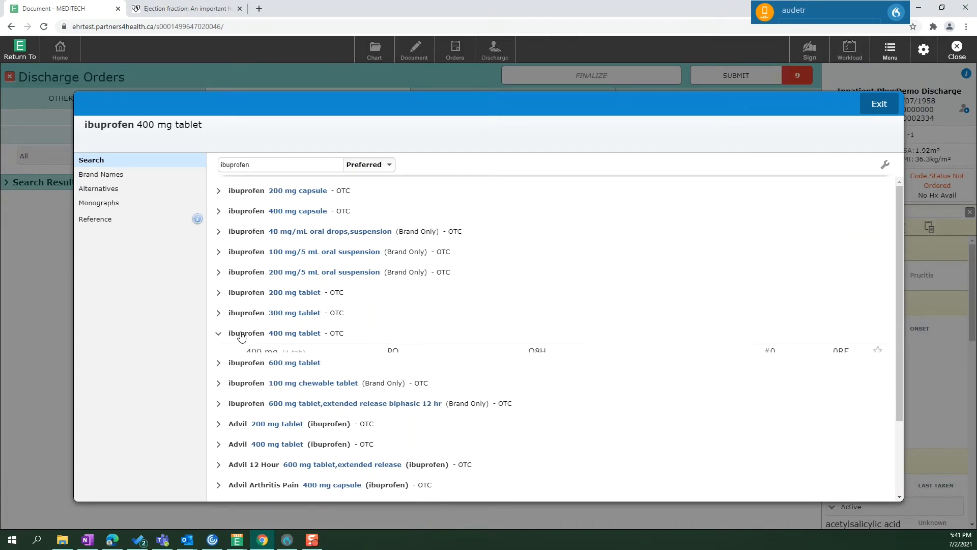
scroll(356, 288, "down", 1)
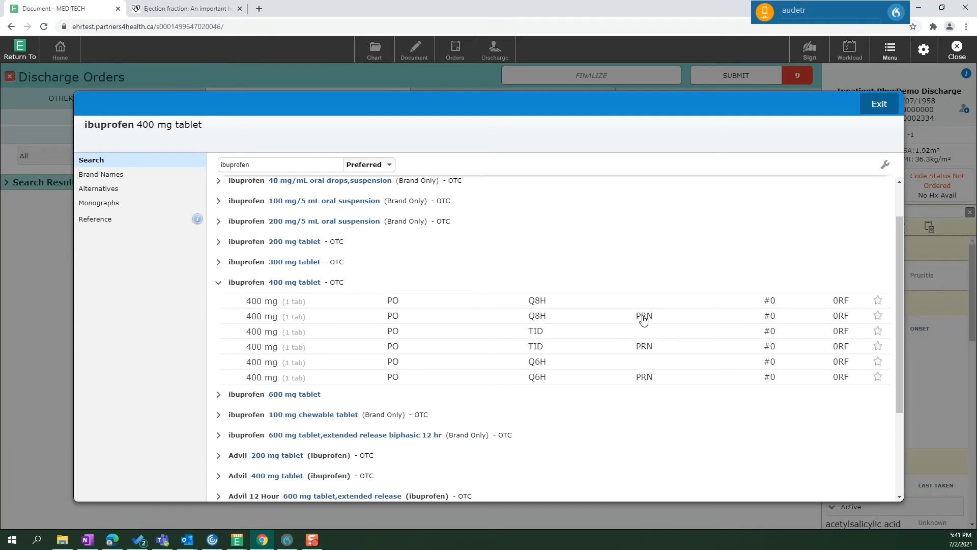
left_click(454, 319)
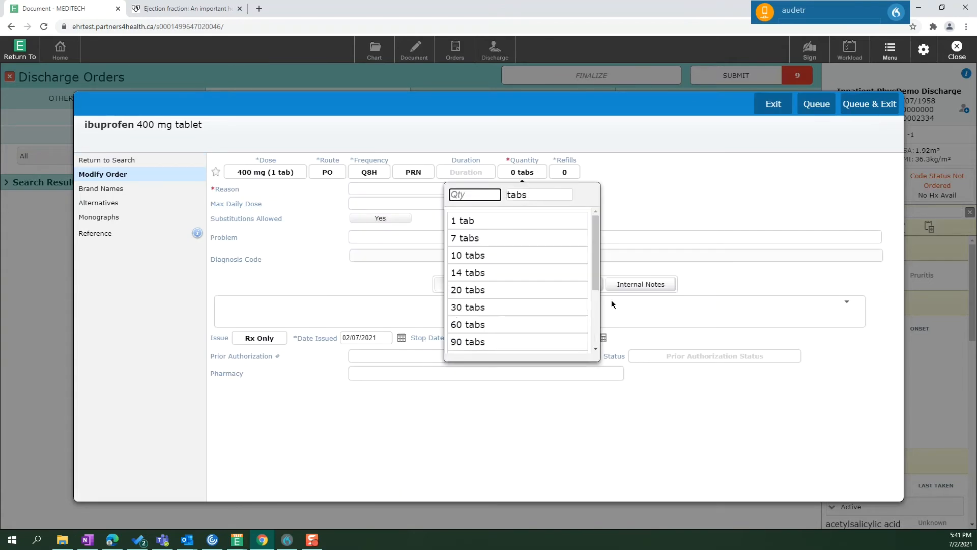
Step: Set the ibuprofen quantity to 30 tabs and the reason to pain, and queue the order
left_click(542, 307)
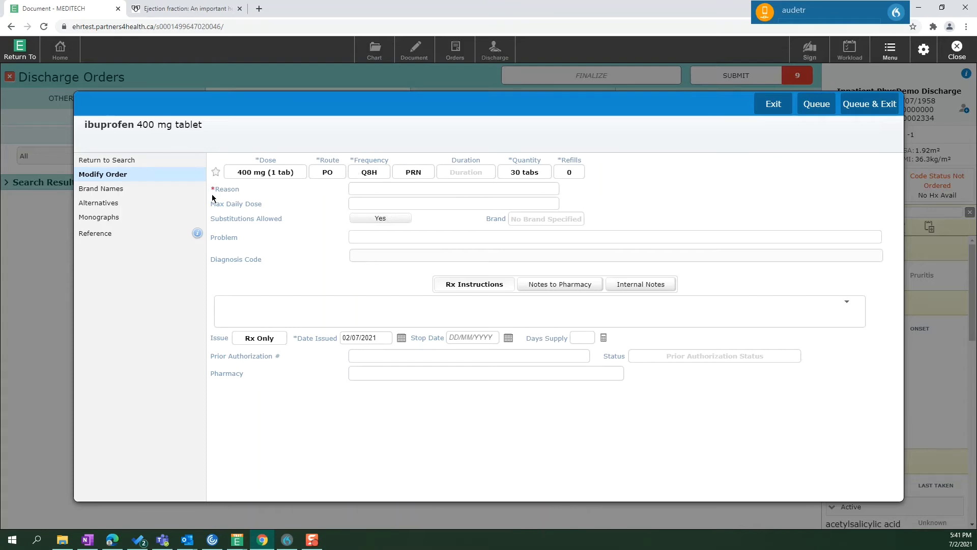
left_click(385, 185)
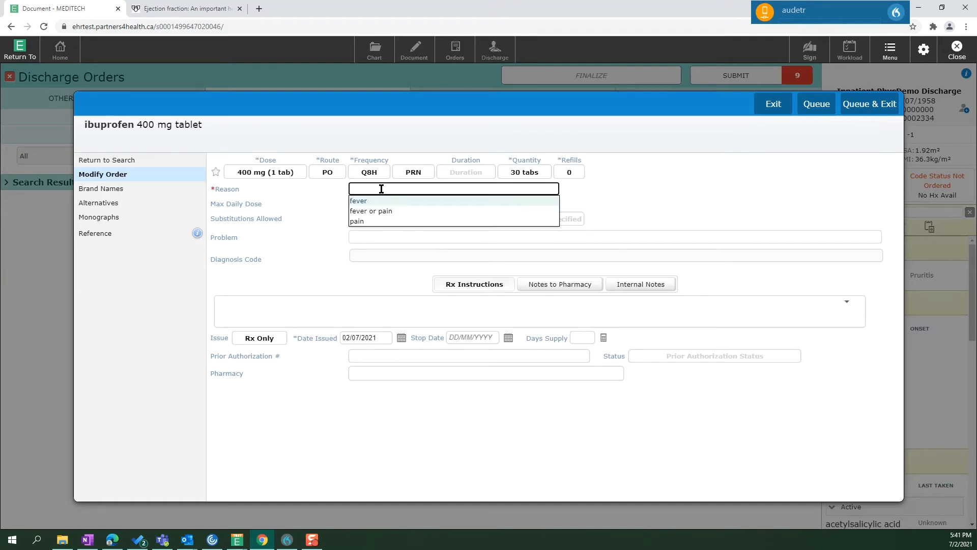
left_click(363, 222)
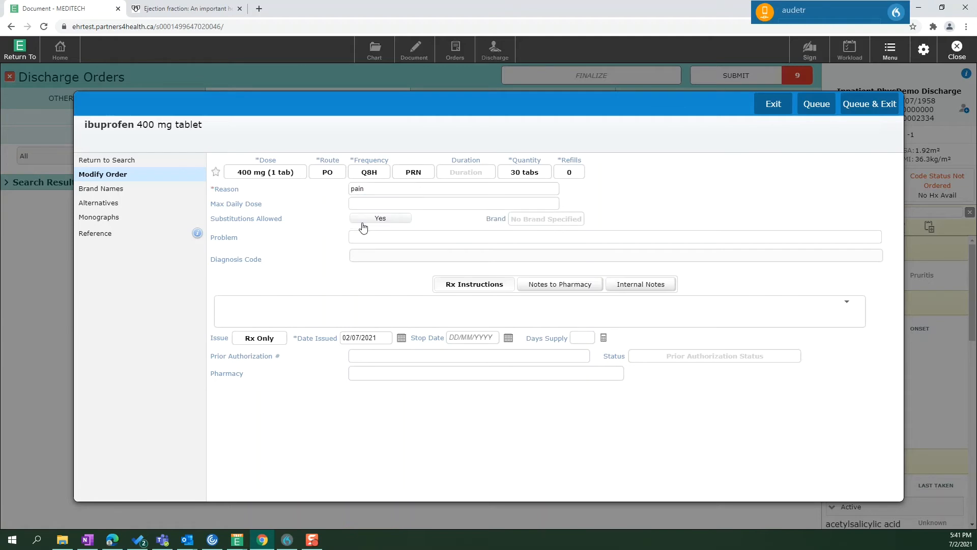
left_click(868, 106)
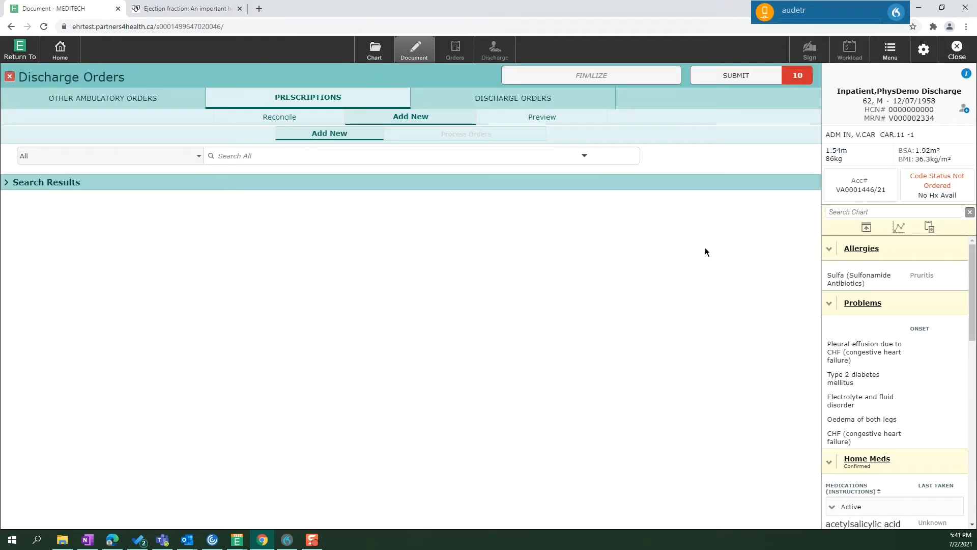
Step: Preview the discharge prescriptions, and submit and save the orders with the PIN
left_click(533, 121)
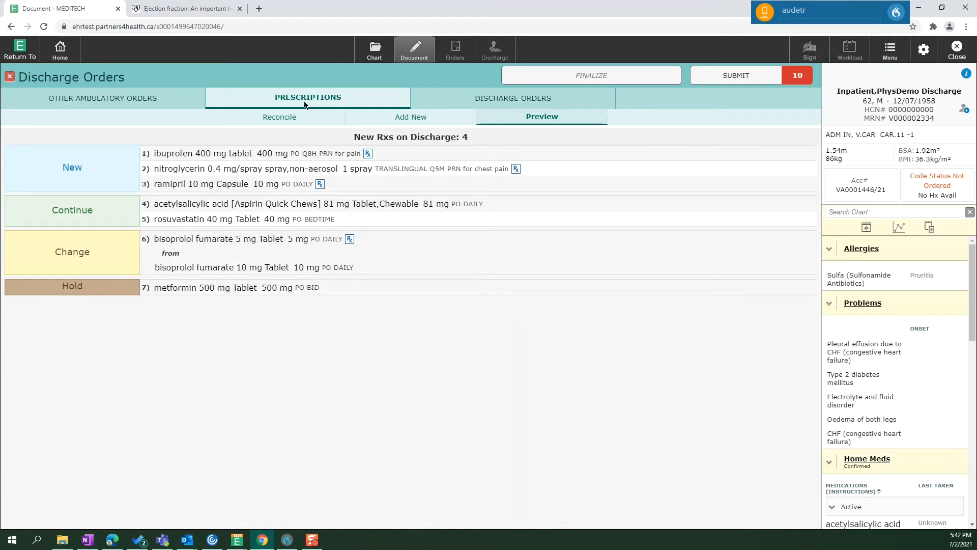
left_click(725, 79)
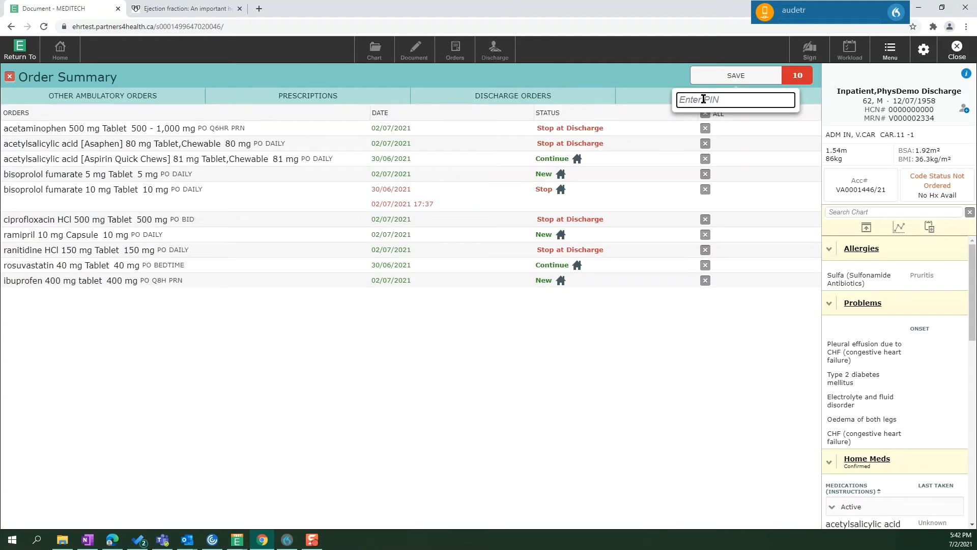
type("••••")
key("Return")
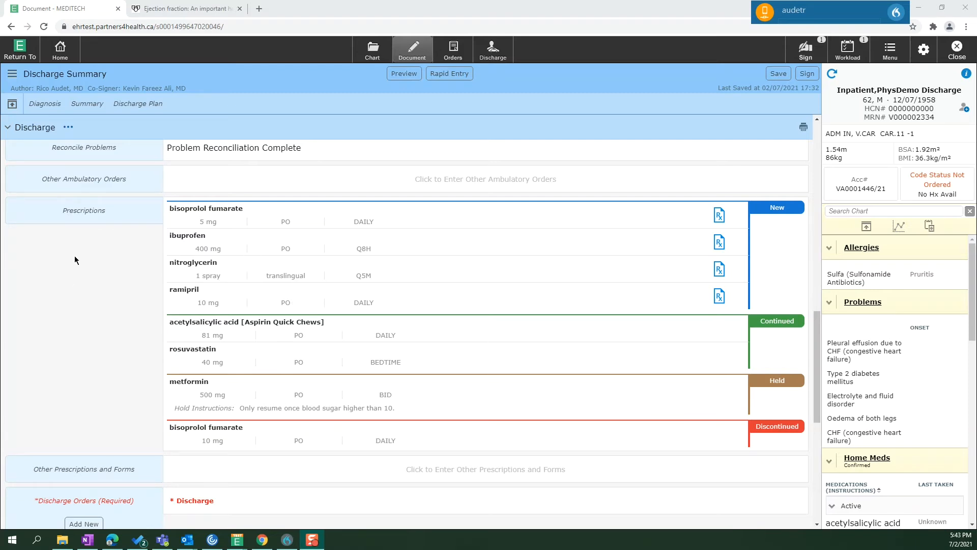
Step: Reopen the prescriptions from the discharge summary and finalize the patient's discharge medication list
scroll(74, 260, "down", 2)
scroll(75, 260, "up", 1)
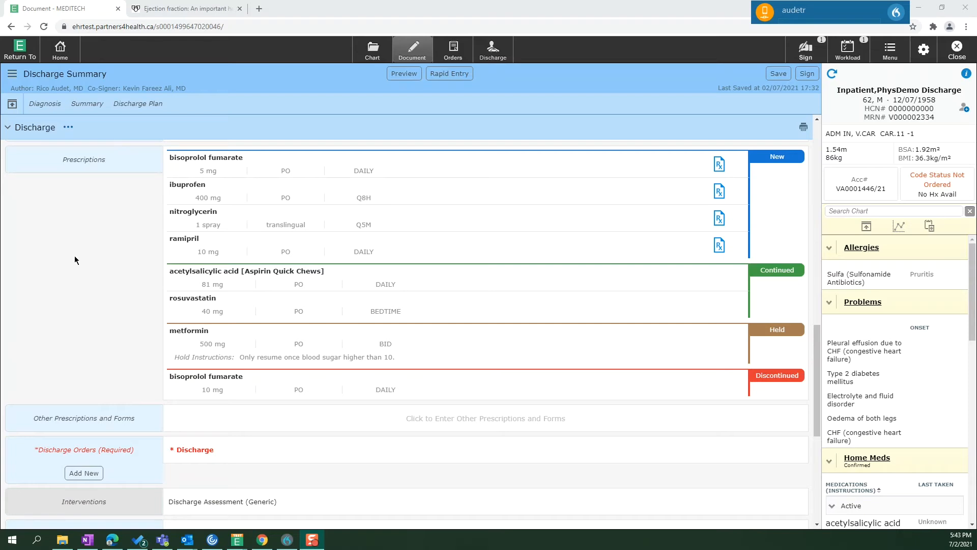
left_click(51, 164)
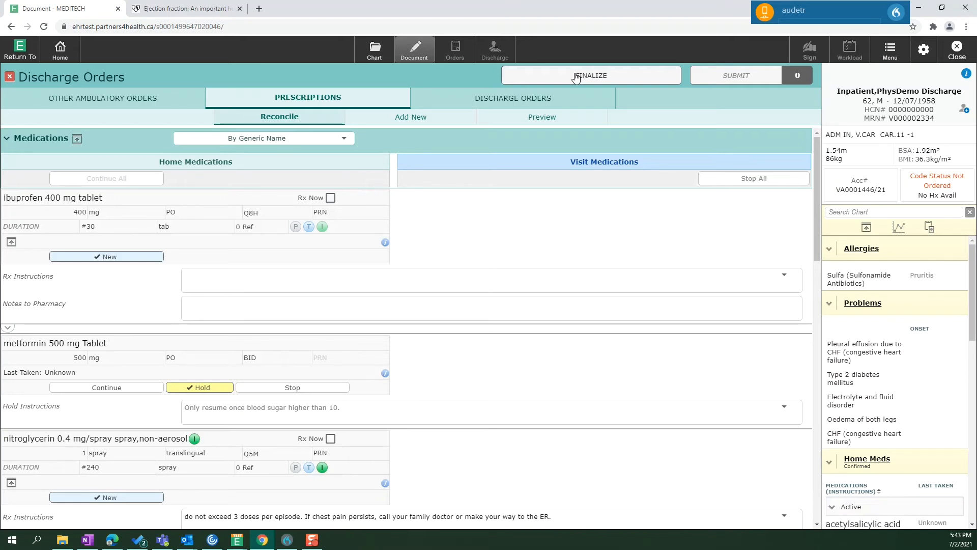
left_click(575, 75)
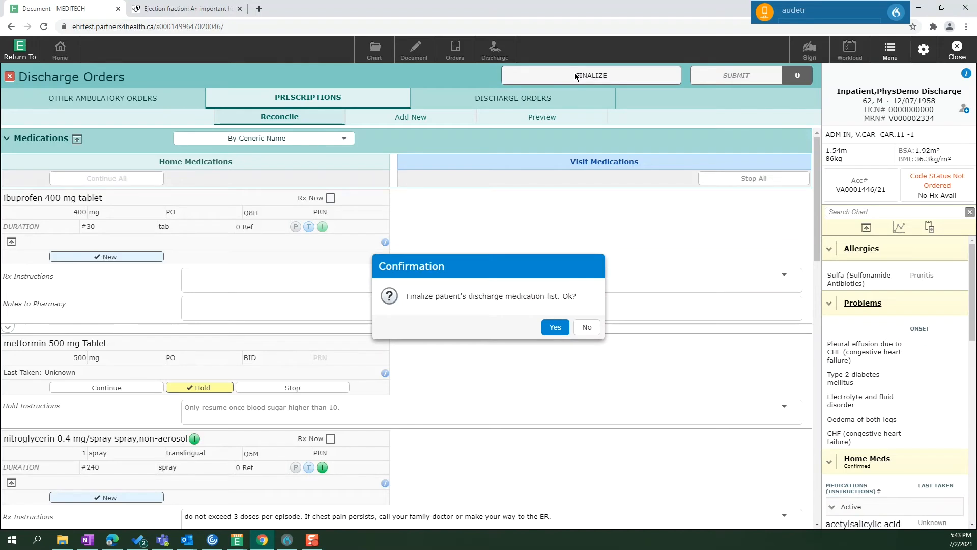
left_click(558, 330)
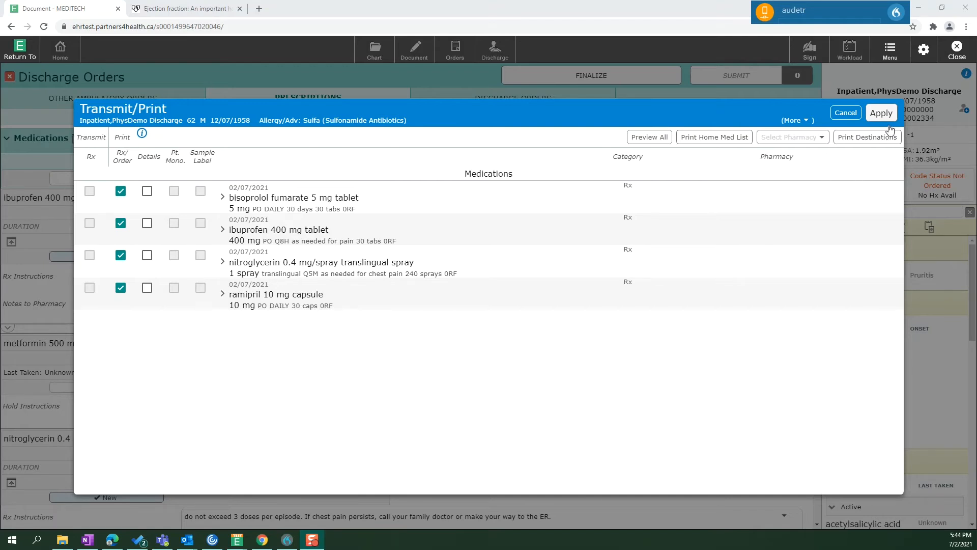
Step: Print the four new prescriptions to printer 4GC130PR01 from the Cardiac Renal Rx printer list
left_click(879, 113)
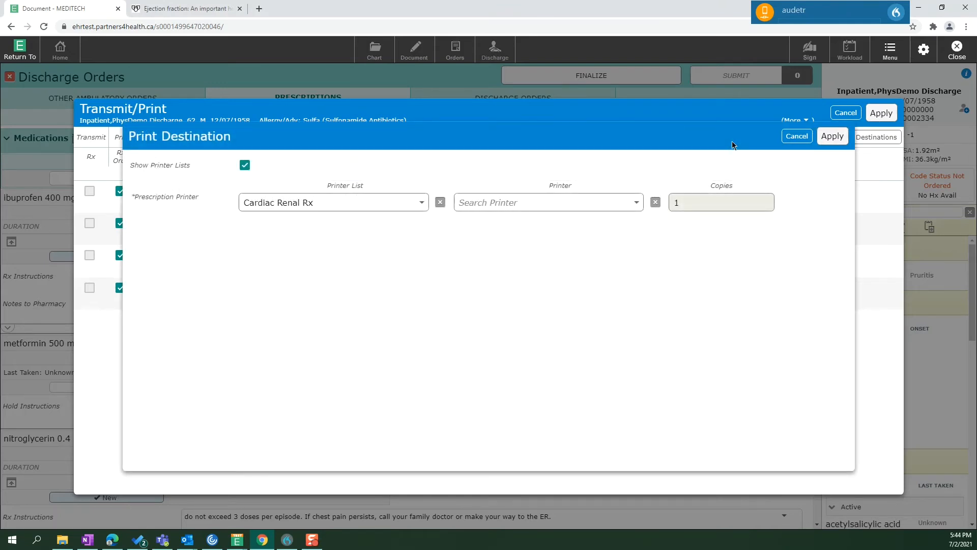
left_click(637, 206)
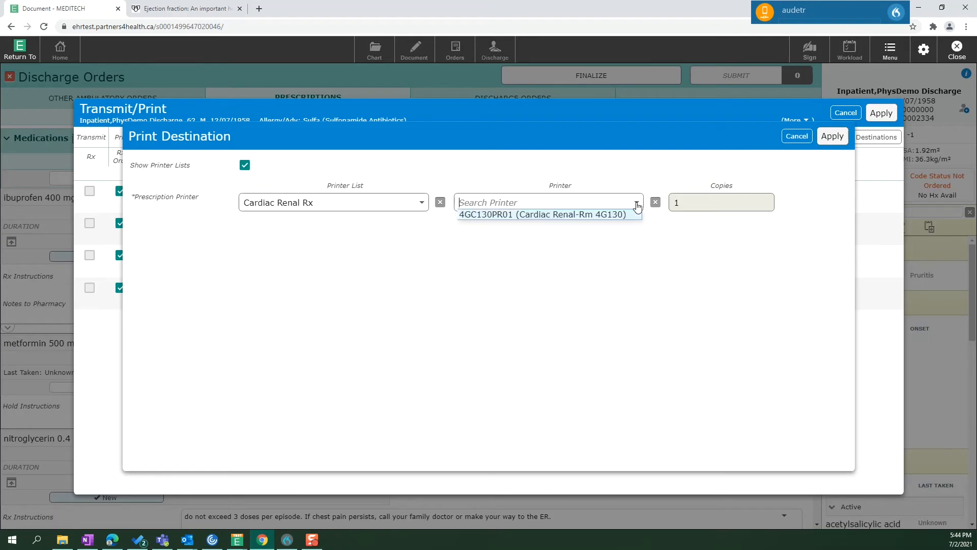
left_click(582, 216)
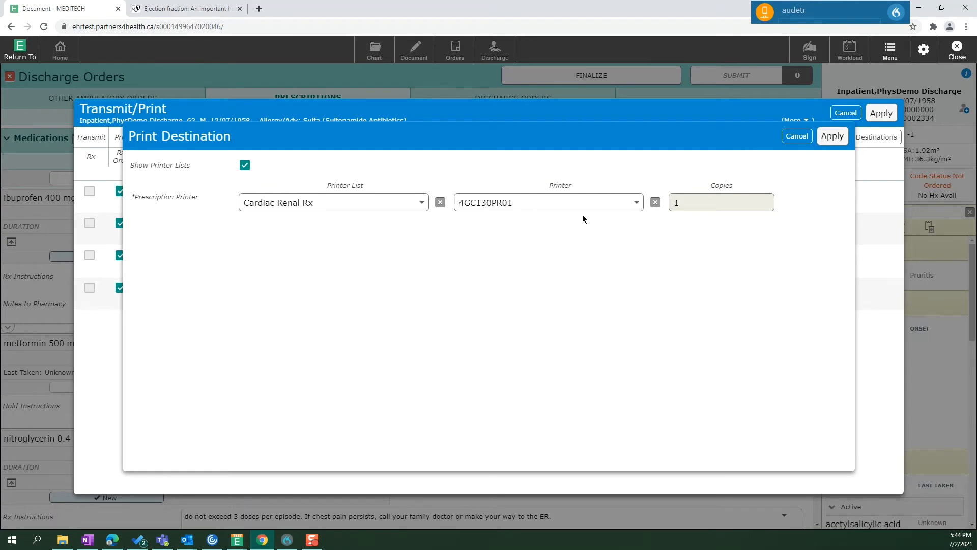
left_click(834, 137)
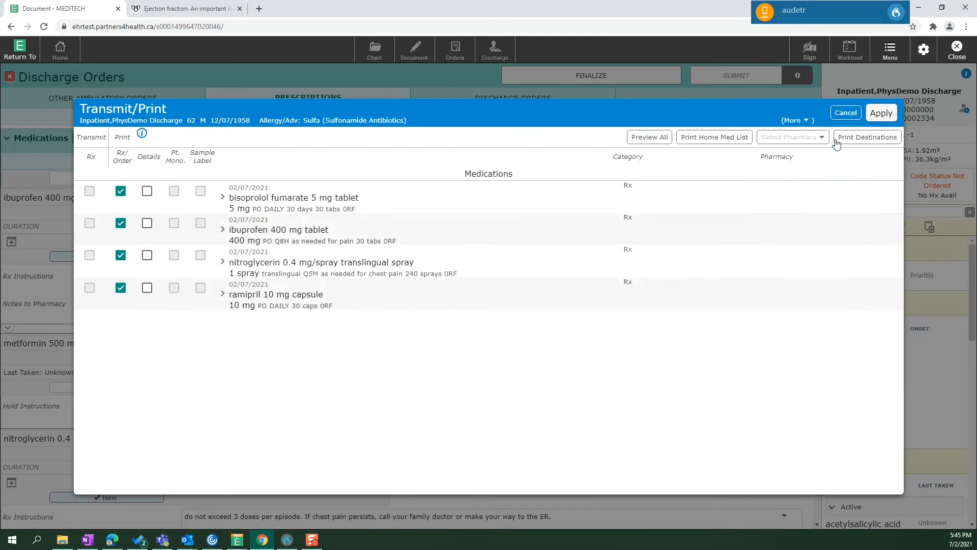
left_click(881, 113)
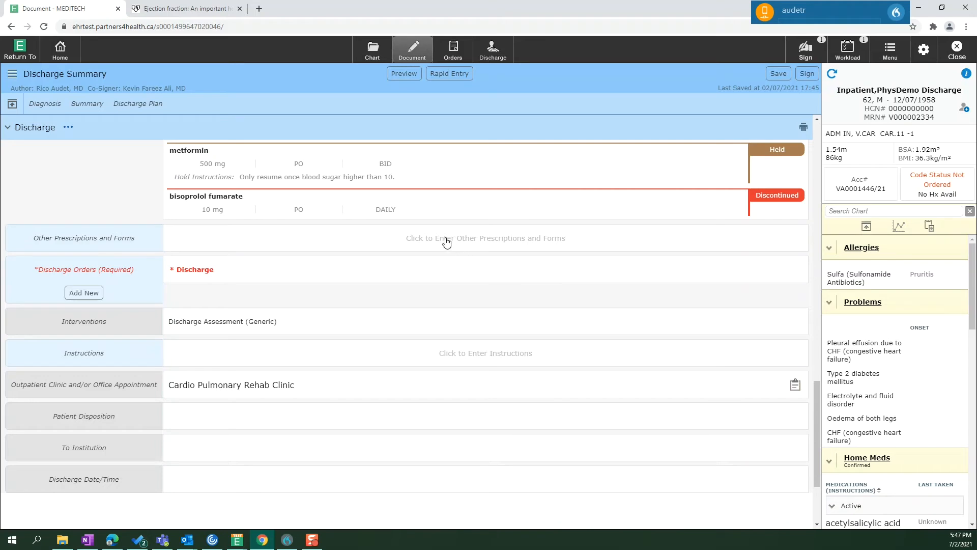
Step: Add the WORK/RELEASE RESTRICTIONS form with immediate return to work set to No and a return date of 09/07/2021
left_click(403, 243)
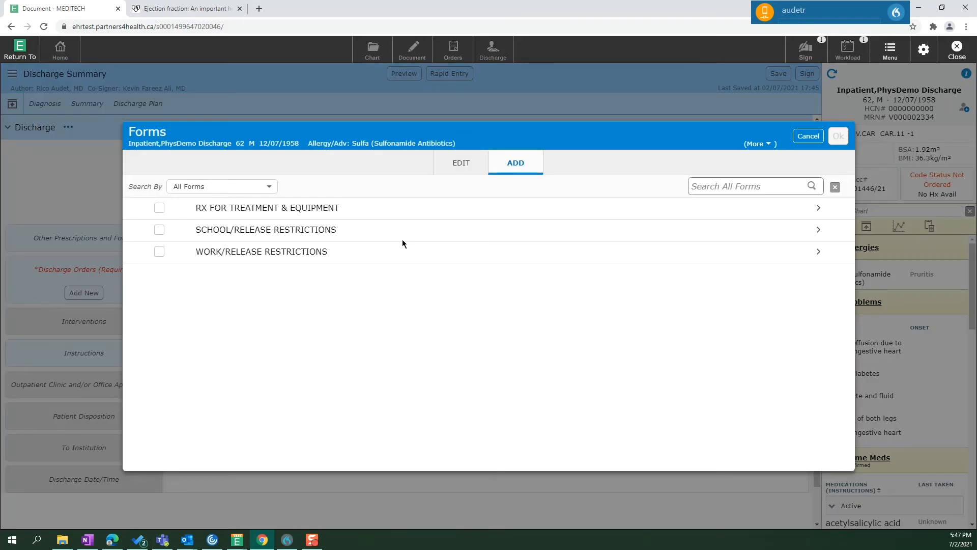
left_click(159, 252)
left_click(329, 254)
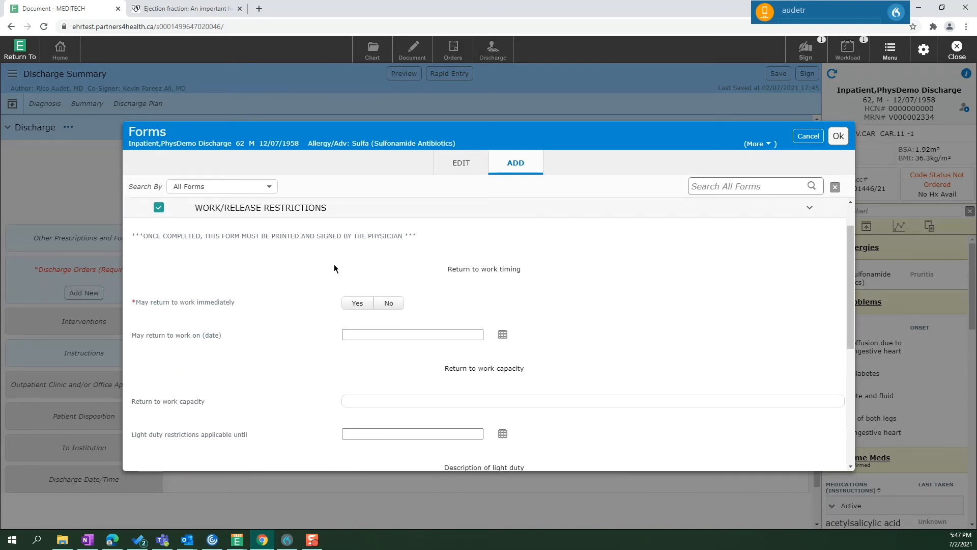
left_click(393, 304)
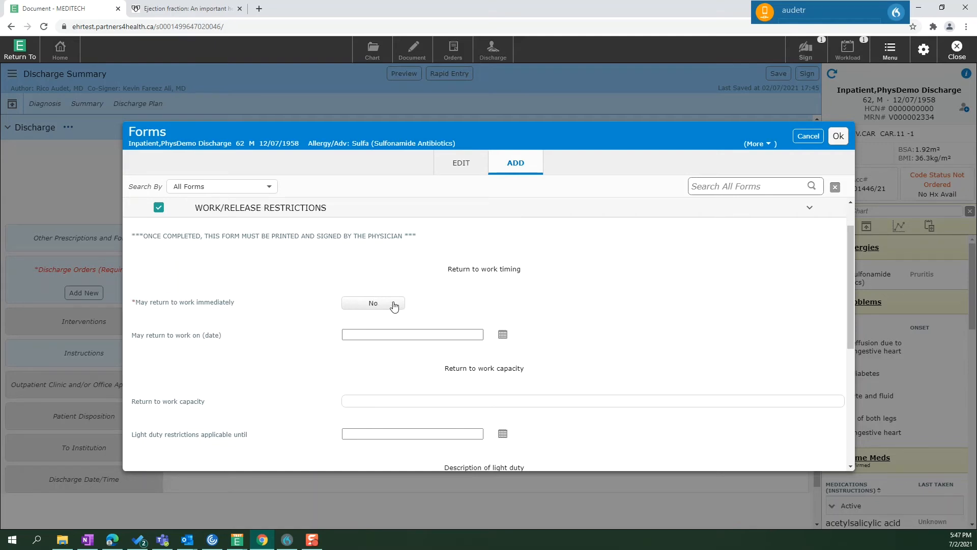
left_click(503, 335)
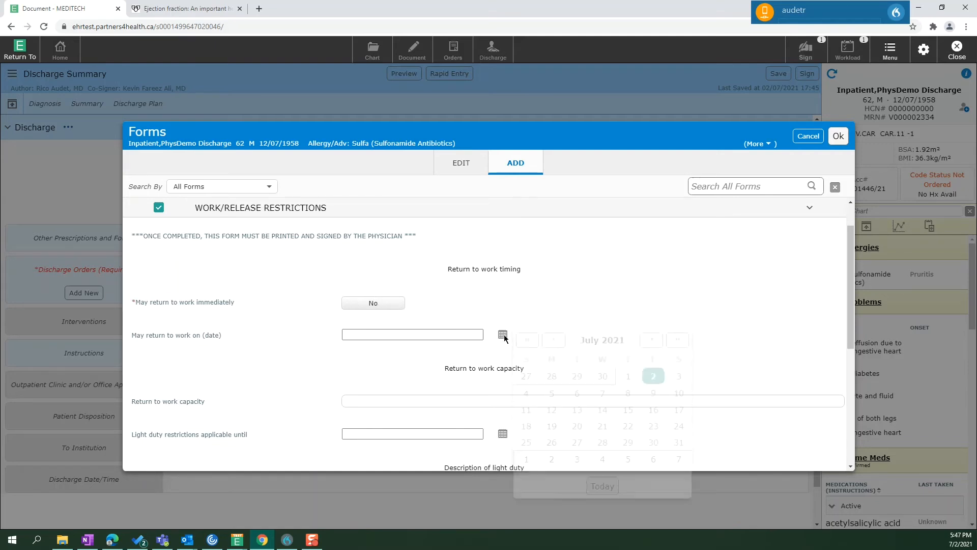
left_click(654, 393)
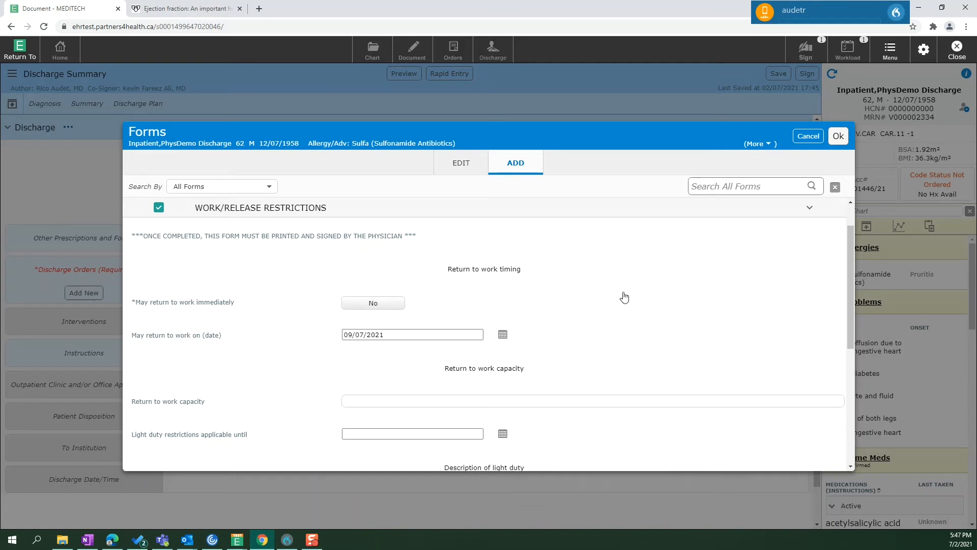
Step: Set the return to work capacity to Modified / light duties, with light duty restrictions applicable until 06/08/2021
scroll(613, 288, "down", 2)
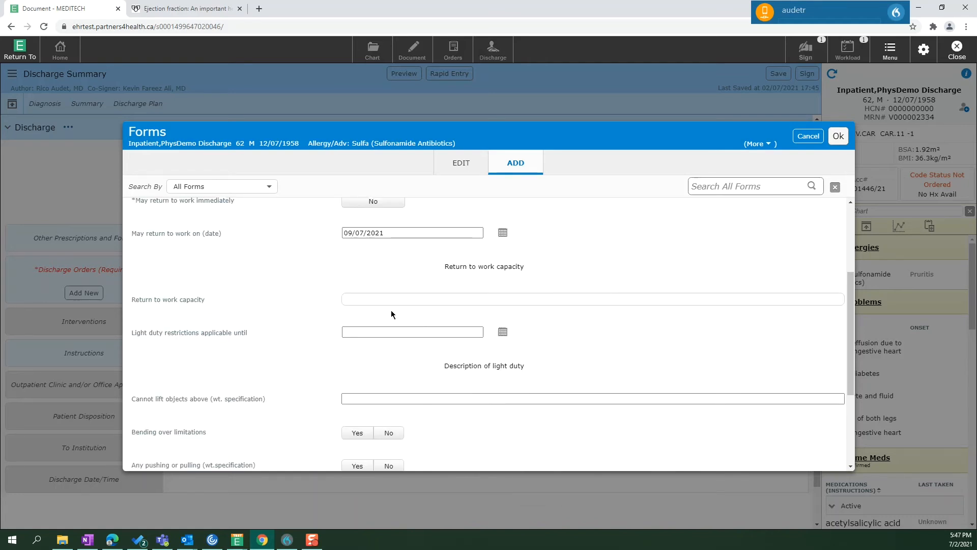
left_click(390, 303)
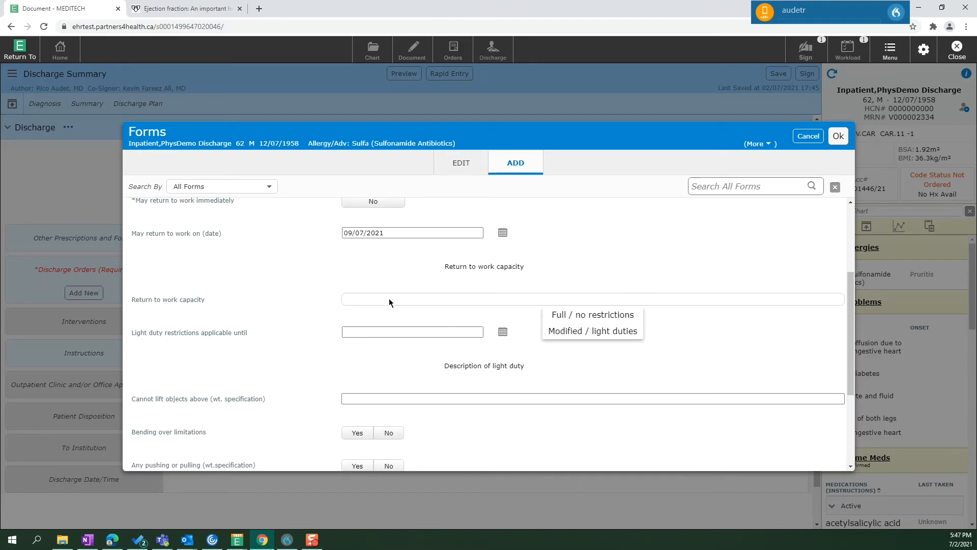
left_click(570, 332)
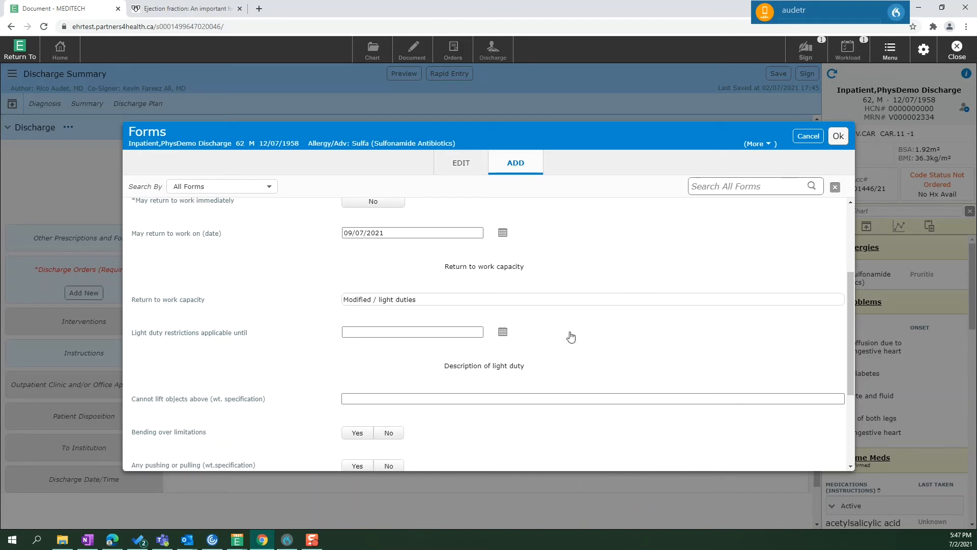
left_click(503, 332)
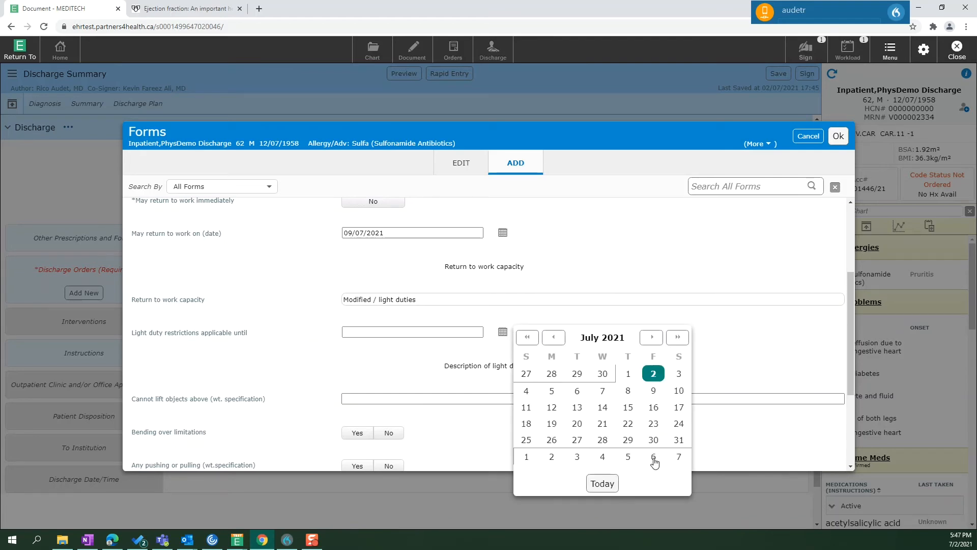
left_click(654, 458)
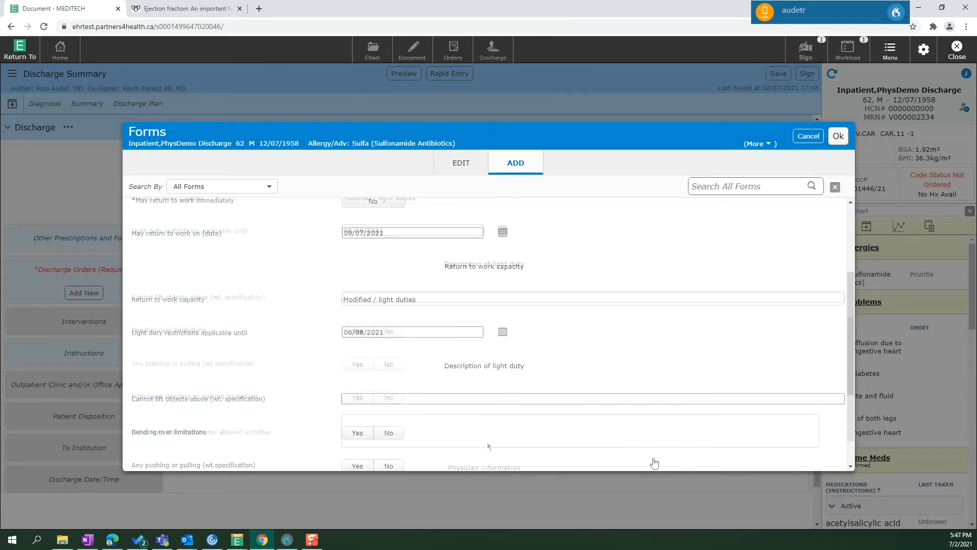
Step: Set prolonged standing or walking limitations to Yes and enter "No standing for more than 30 minutes." as the other light duty limitation
scroll(465, 373, "down", 2)
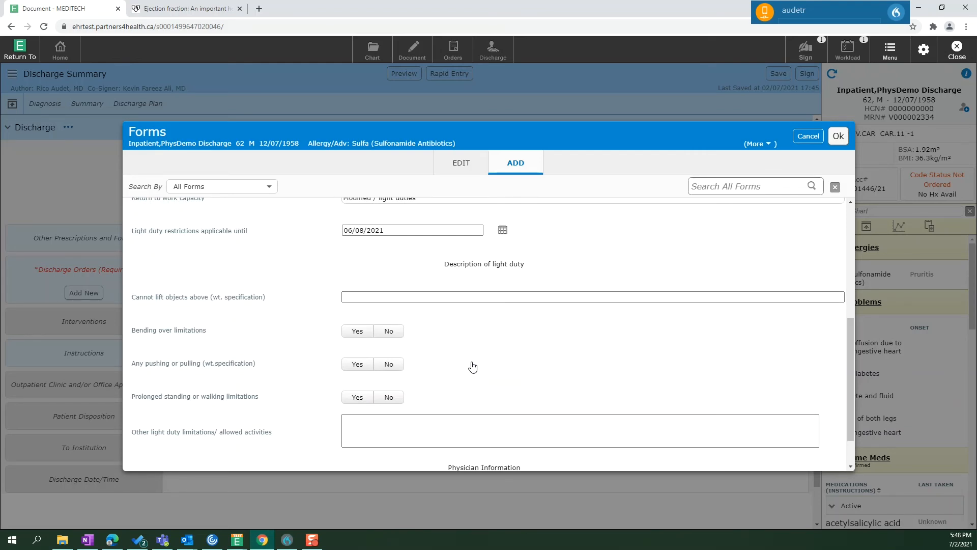
left_click(359, 398)
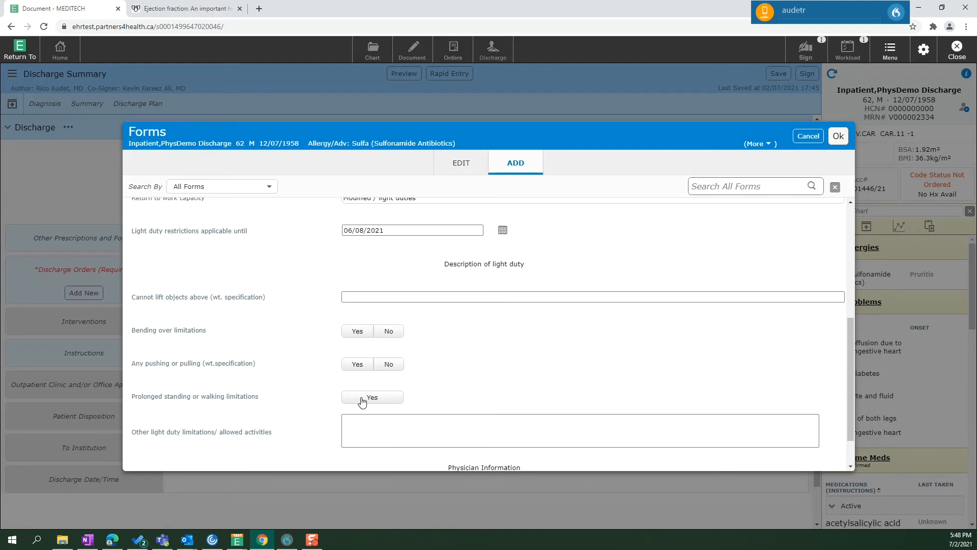
left_click(380, 432)
type("No ")
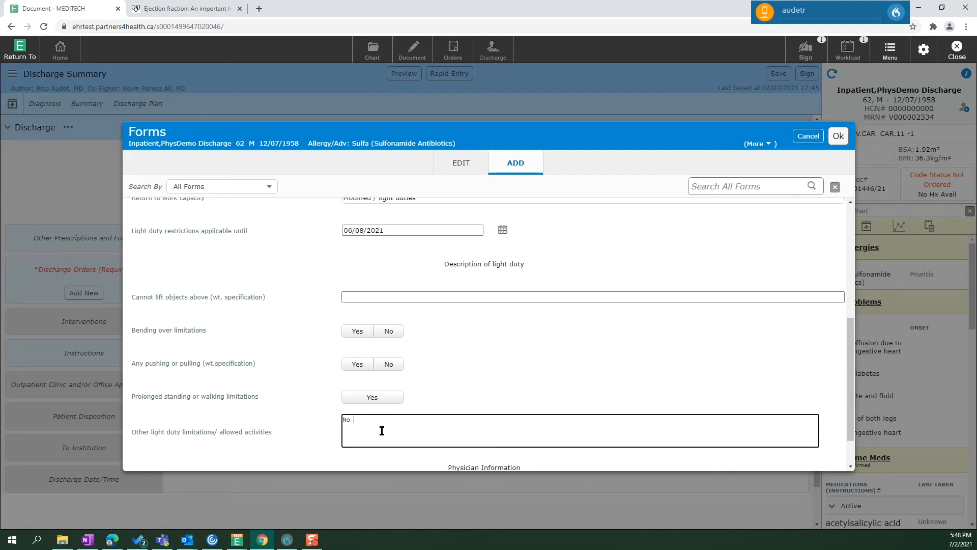
type("standing for more than 30 minutes.")
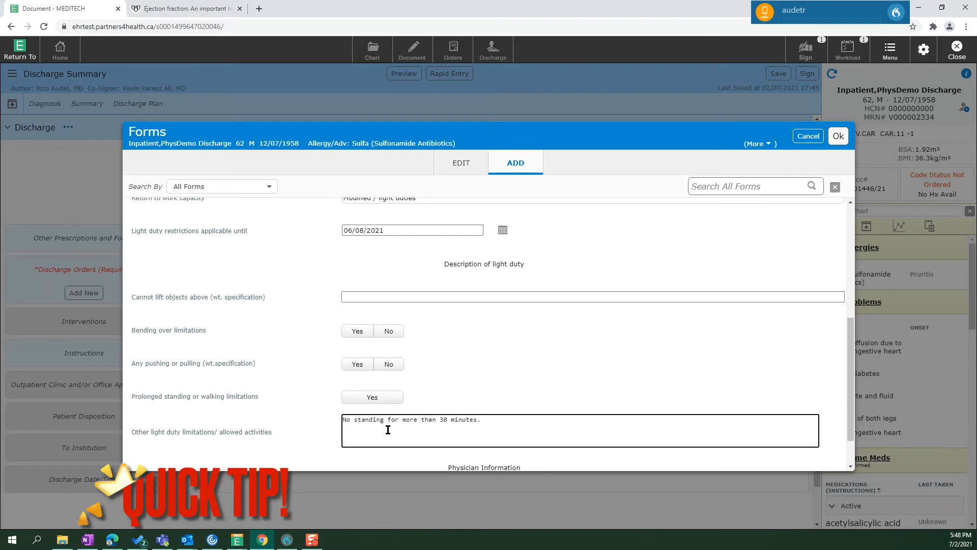
Step: Fill in the physician's name in the work restriction form's physician information
scroll(426, 371, "up", 1)
scroll(417, 372, "down", 2)
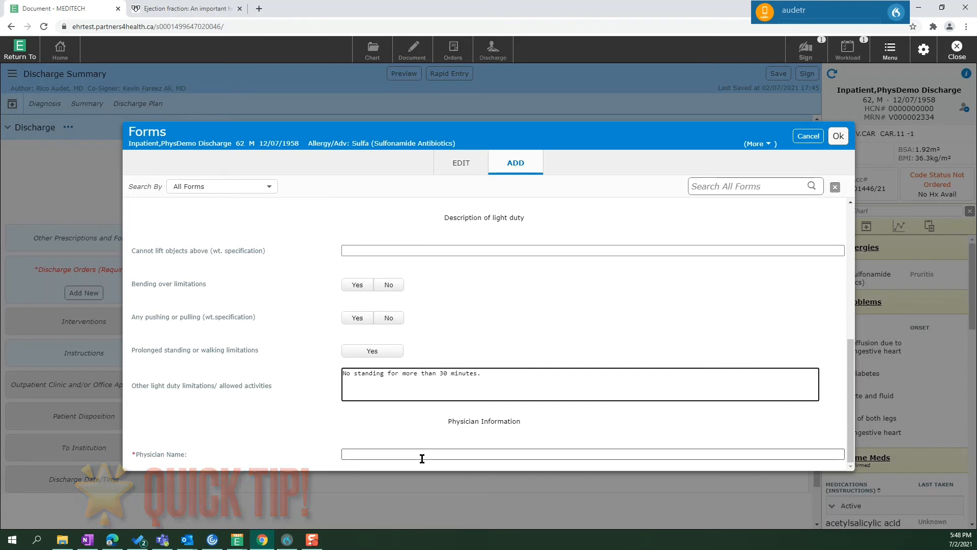
left_click(379, 454)
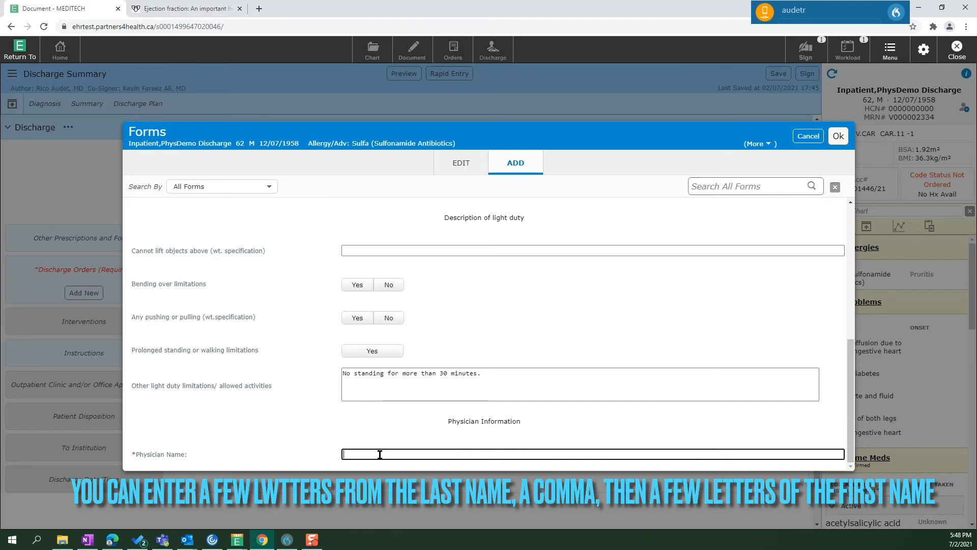
type("Audet")
key("Return")
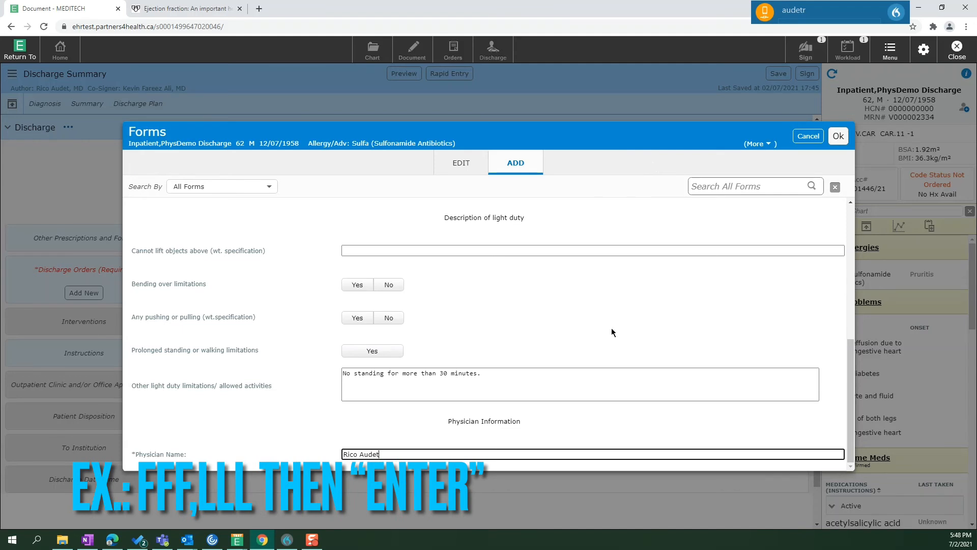
Step: Add the RX FOR TREATMENT & EQUIPMENT form for Compression stockings, justified by Lower extremity oedema, and enter the physician's CPSO number
scroll(612, 327, "up", 10)
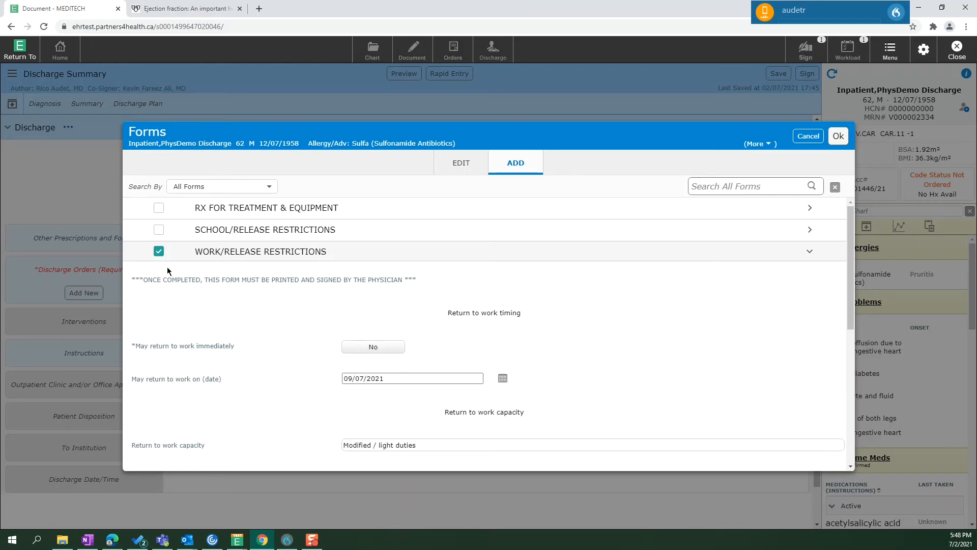
left_click(159, 208)
left_click(261, 211)
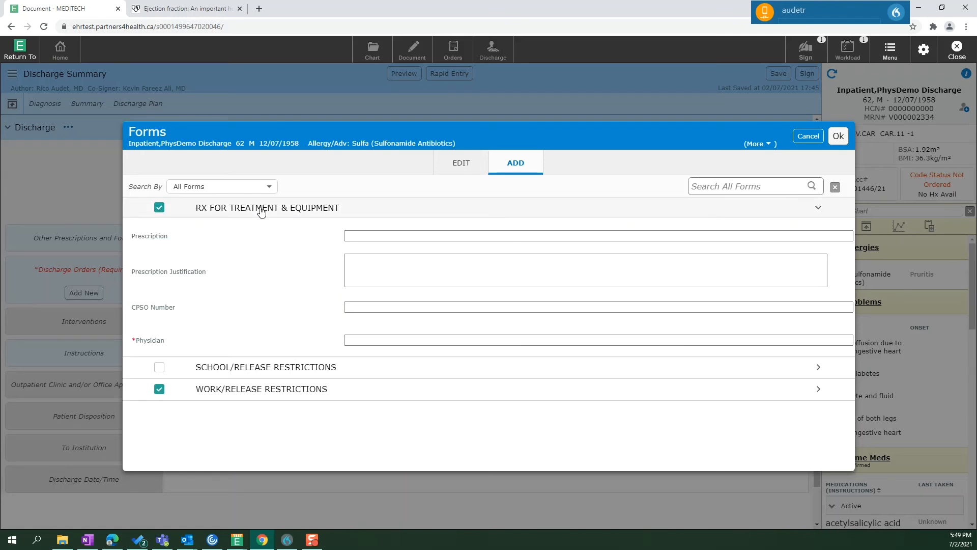
left_click(365, 233)
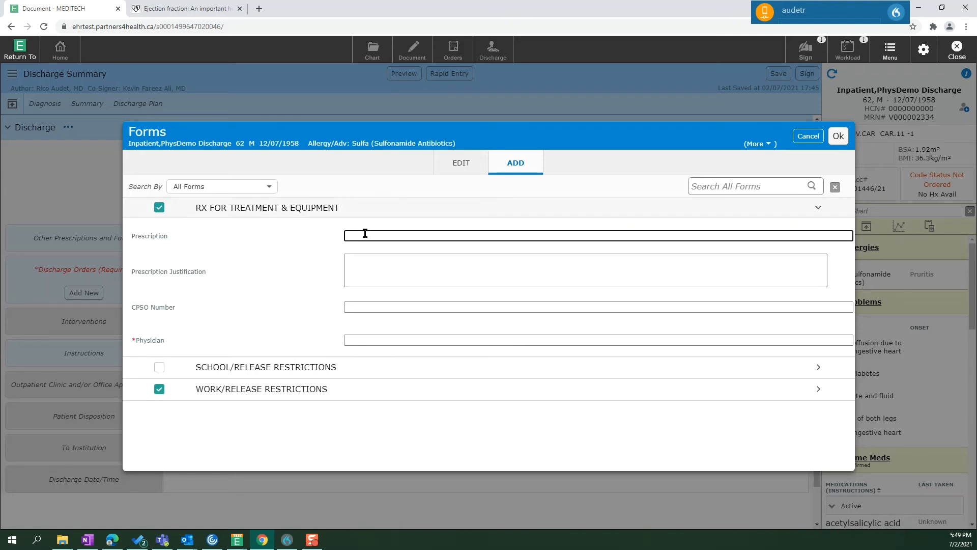
type("Compression stockings")
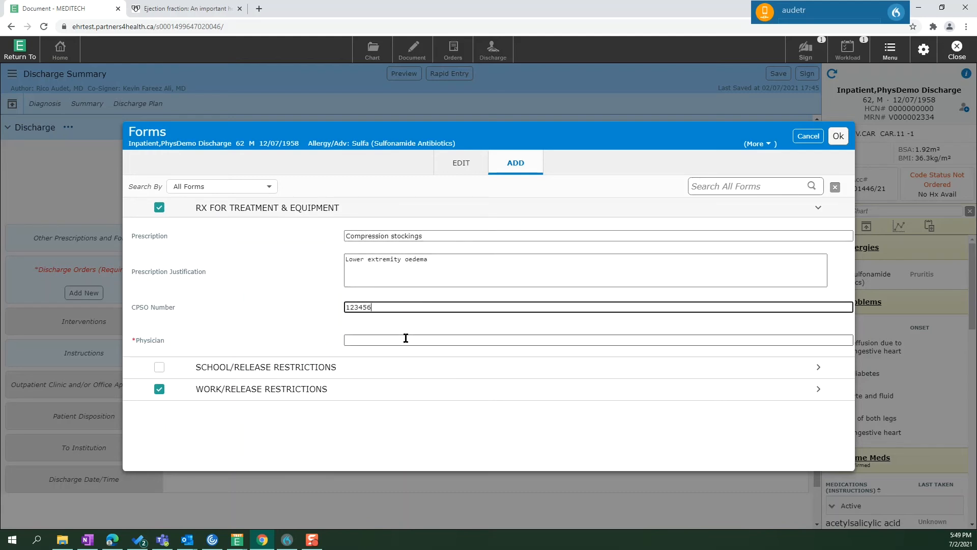
Step: Fill in the physician's name on the equipment prescription and accept both forms into the discharge summary
left_click(405, 338)
type("aud,ri")
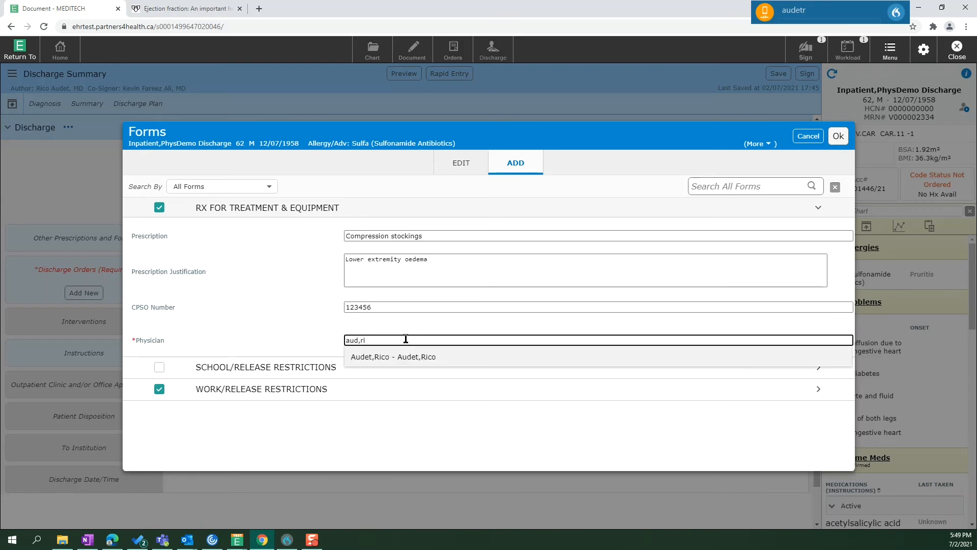
left_click(397, 356)
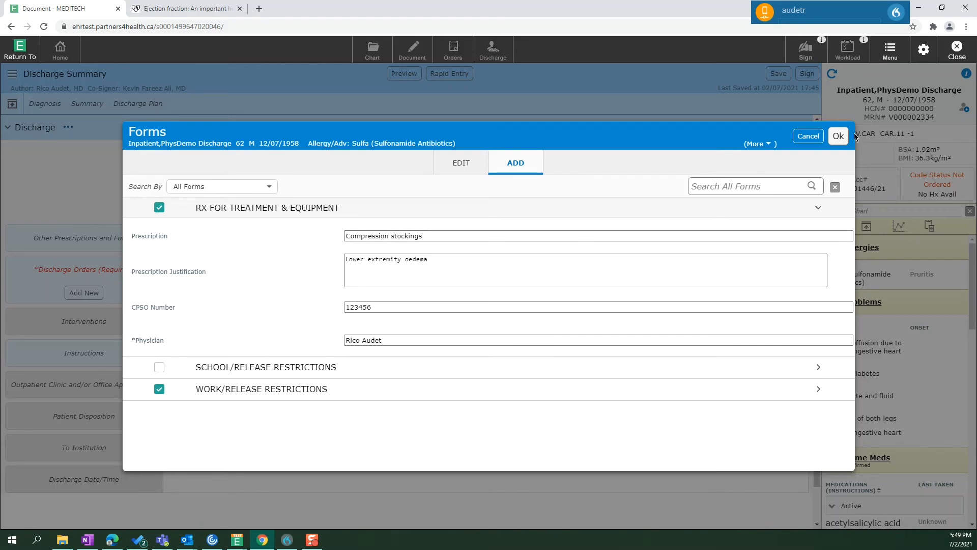
left_click(838, 137)
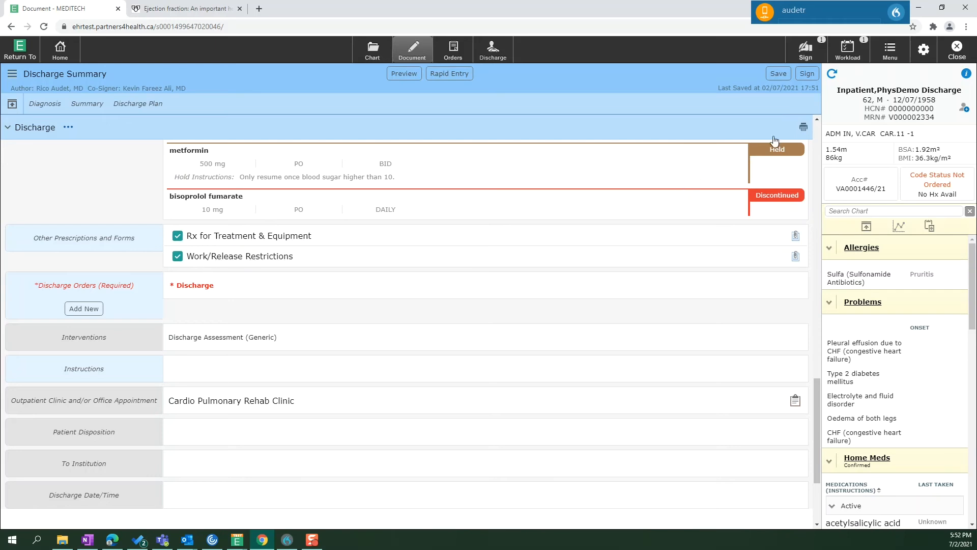
Step: Generate a print preview of the Stand Alone Forms from the discharge section's reports, covering Rx for Treatment & Equipment and Work/Release Restrictions
left_click(803, 129)
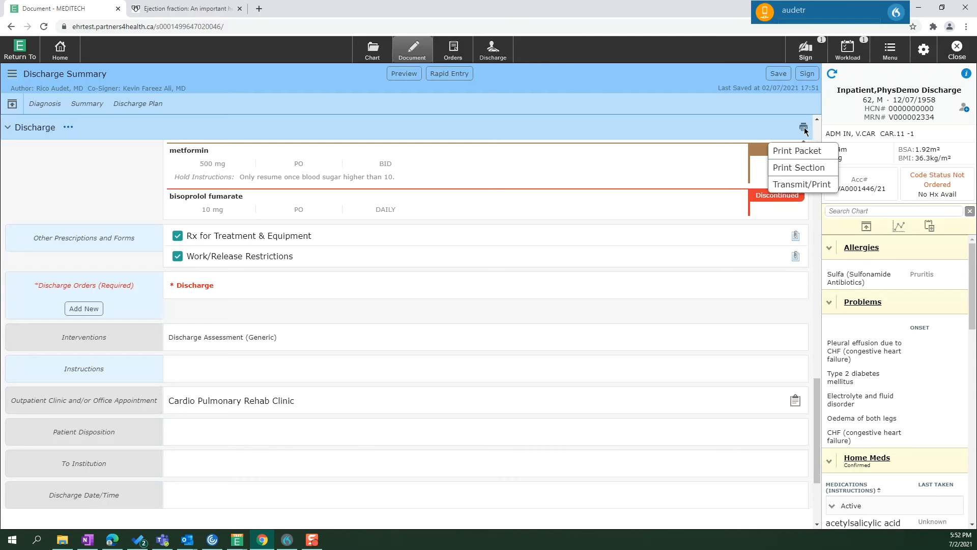
left_click(789, 169)
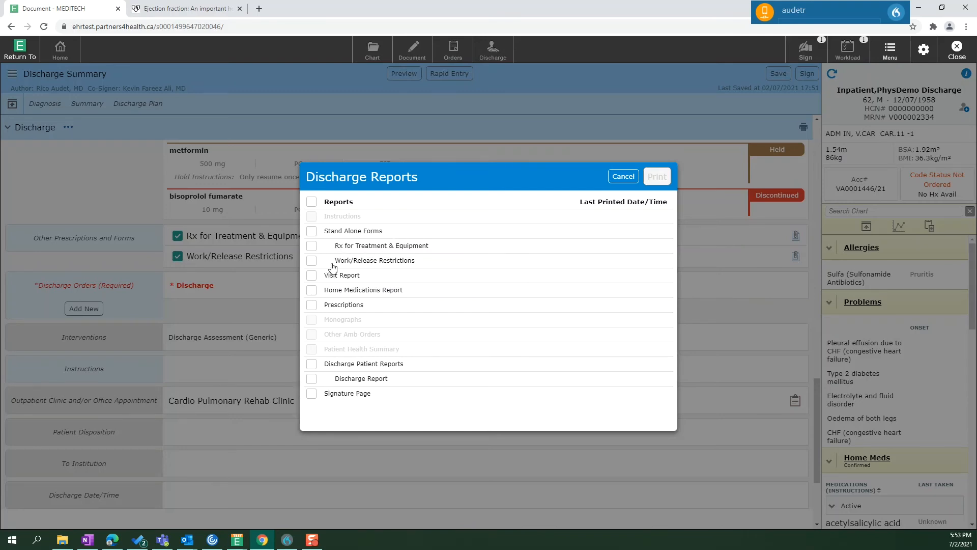
left_click(312, 232)
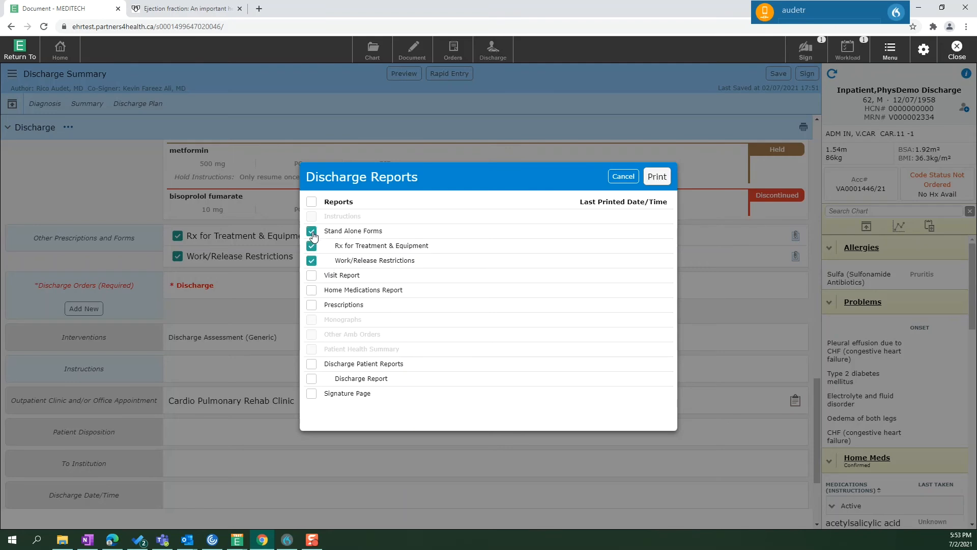
left_click(656, 176)
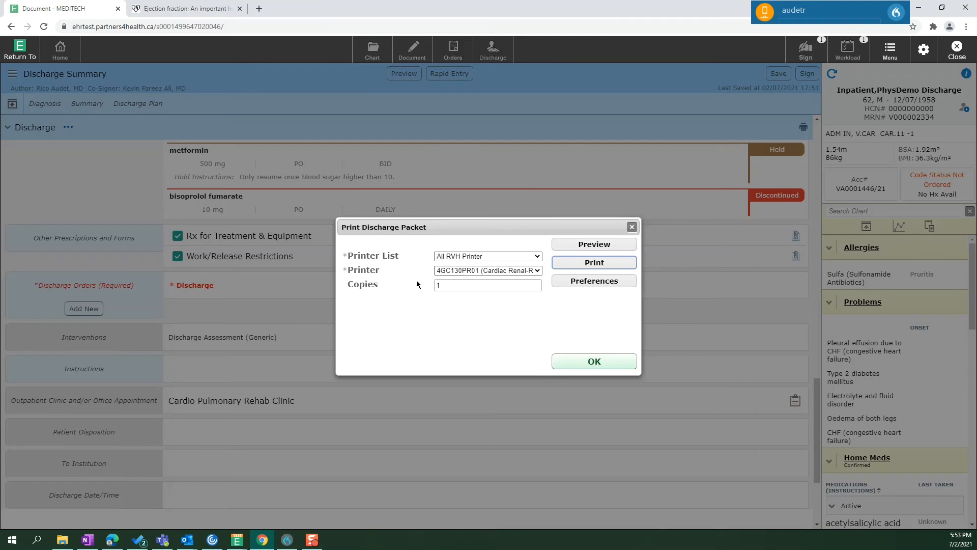
left_click(538, 271)
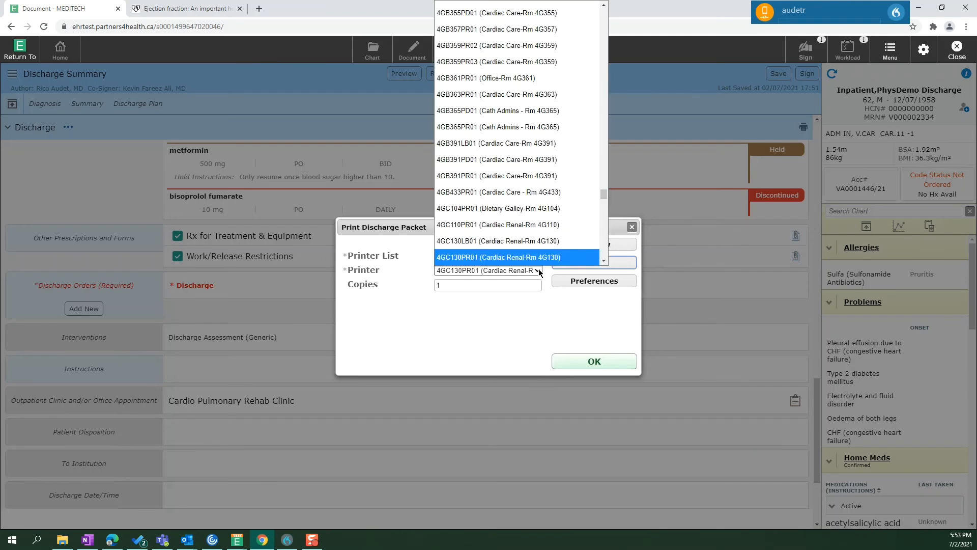
left_click(540, 273)
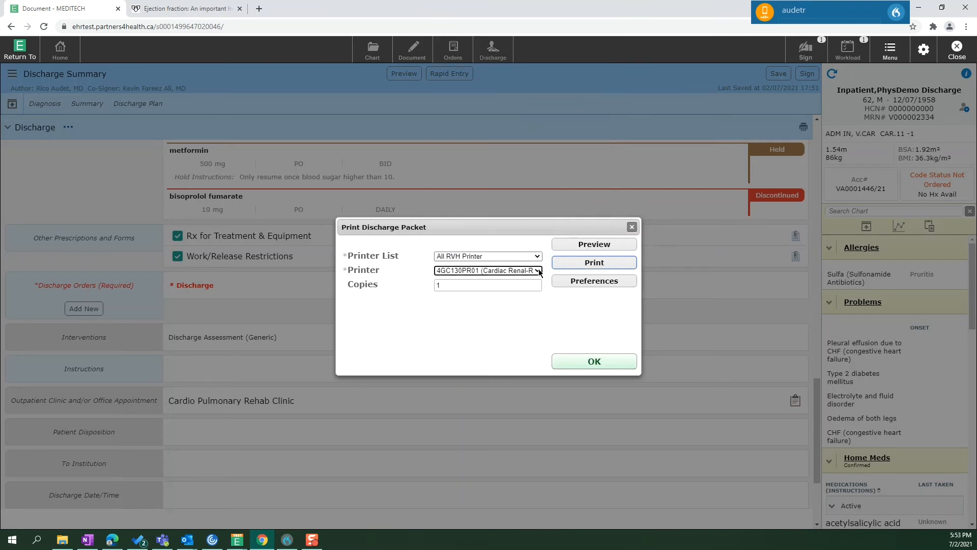
left_click(603, 313)
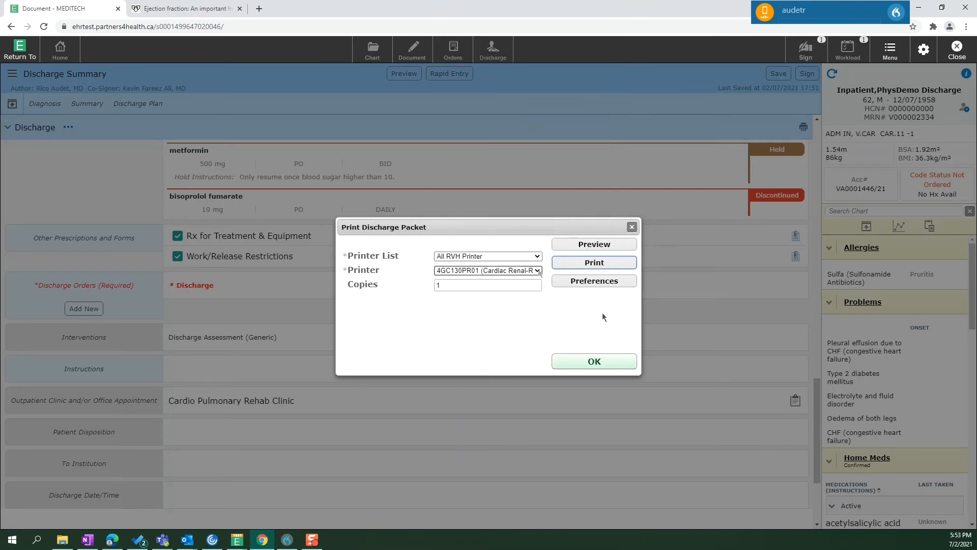
left_click(593, 245)
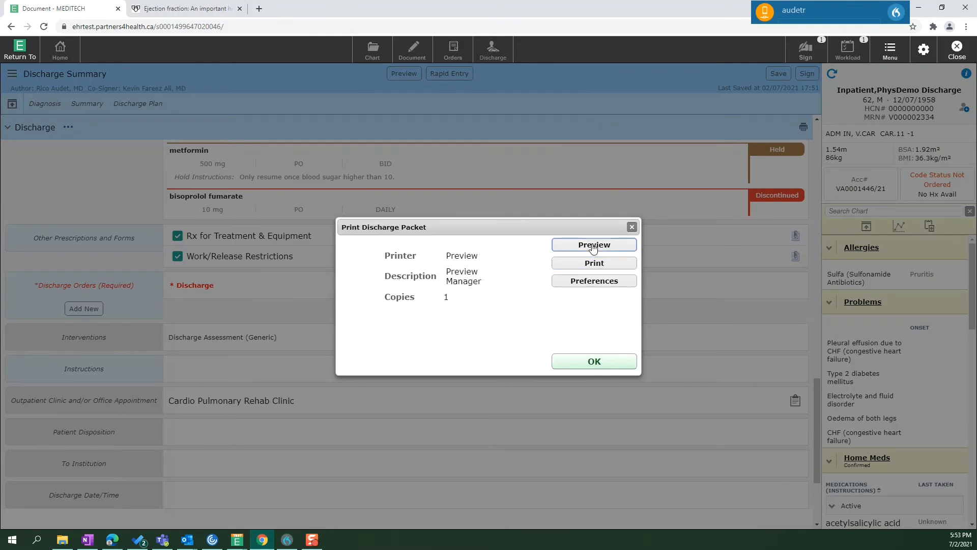
left_click(599, 360)
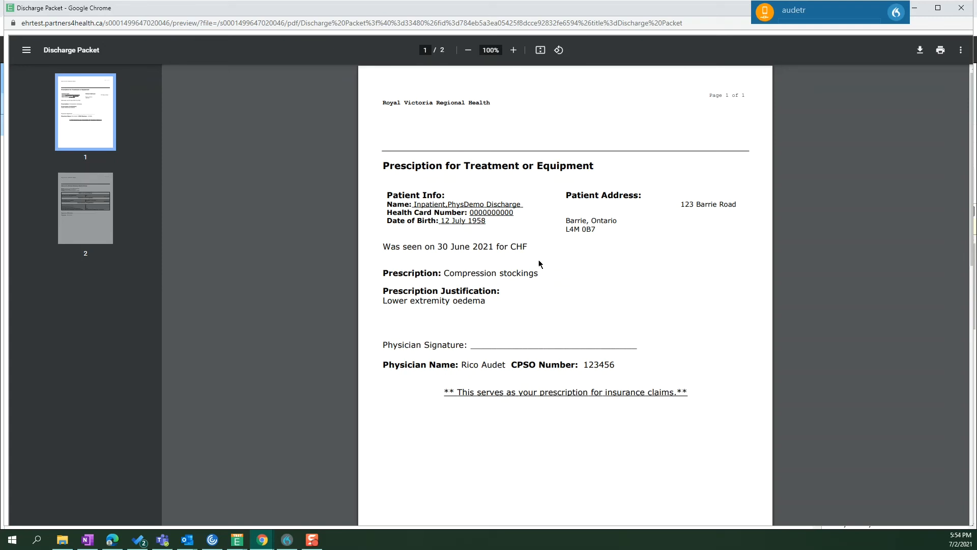
Step: Examine the equipment prescription and the return to work restrictions page in the packet preview, and close it
double_click(473, 302)
left_click(465, 345)
left_click(84, 216)
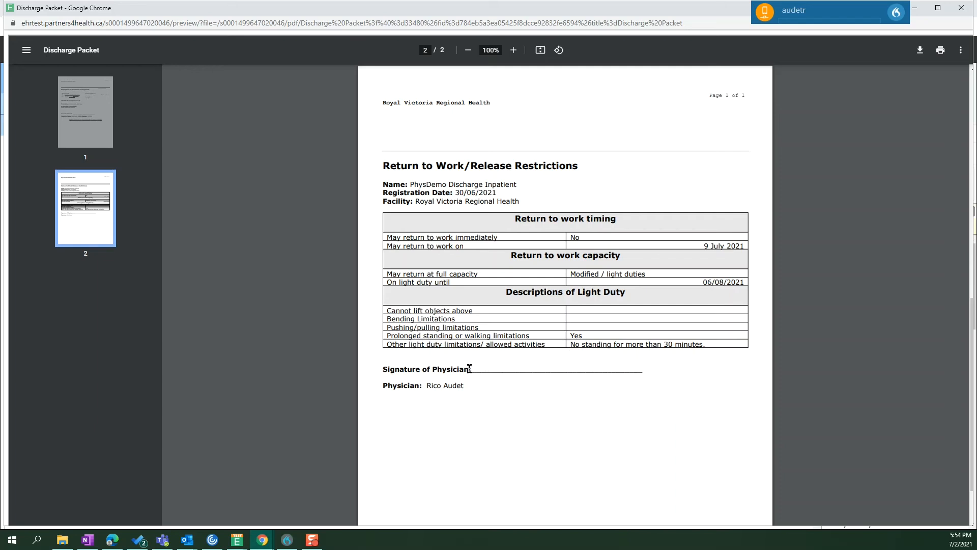
left_click(963, 8)
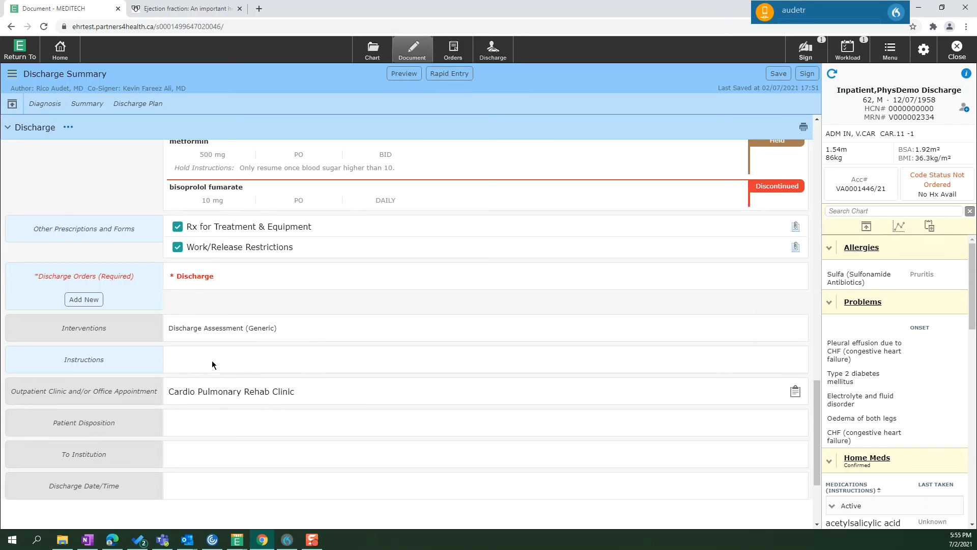
Step: Place the required discharge order with the condition "Make sure the patient voids before sending home." and save it using the PIN
left_click(331, 364)
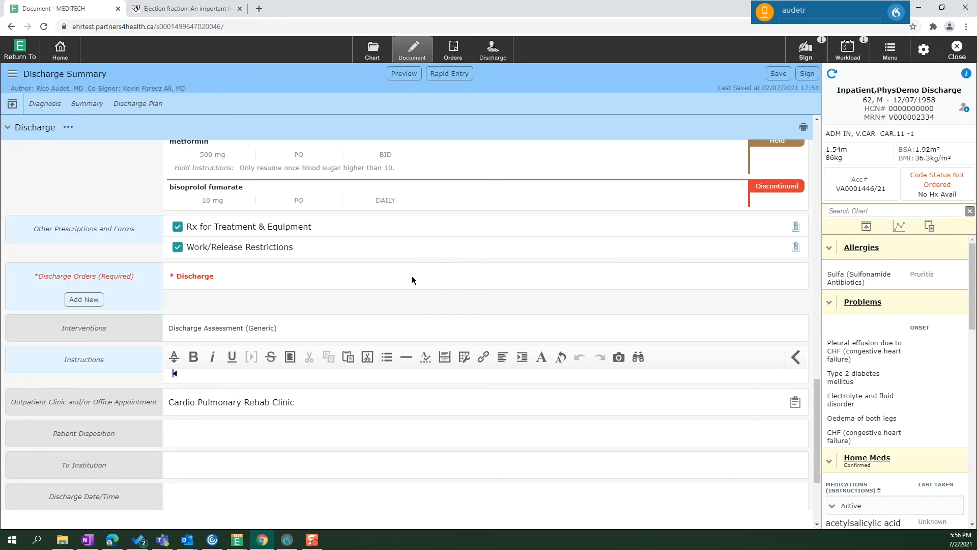
left_click(85, 301)
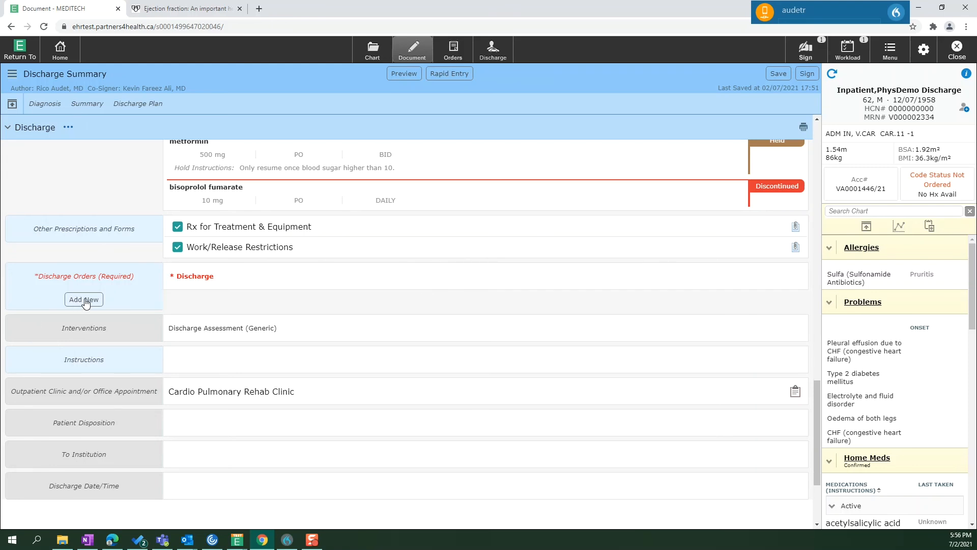
left_click(85, 300)
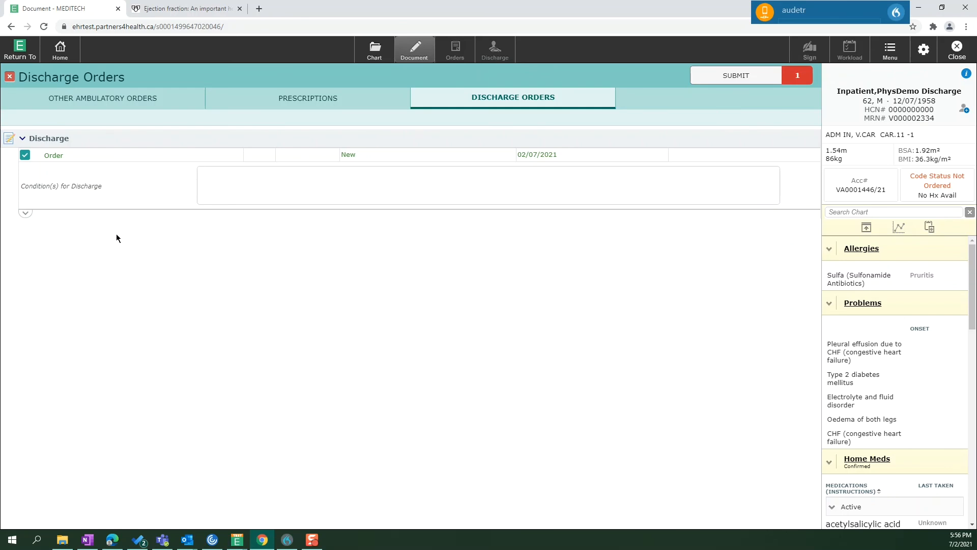
left_click(271, 181)
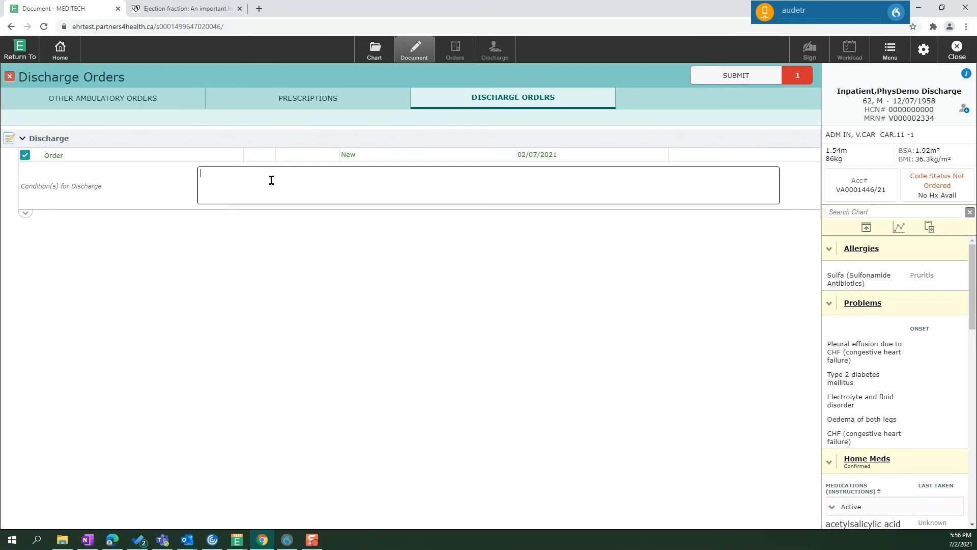
type("Make sure the patient voids before sending home.")
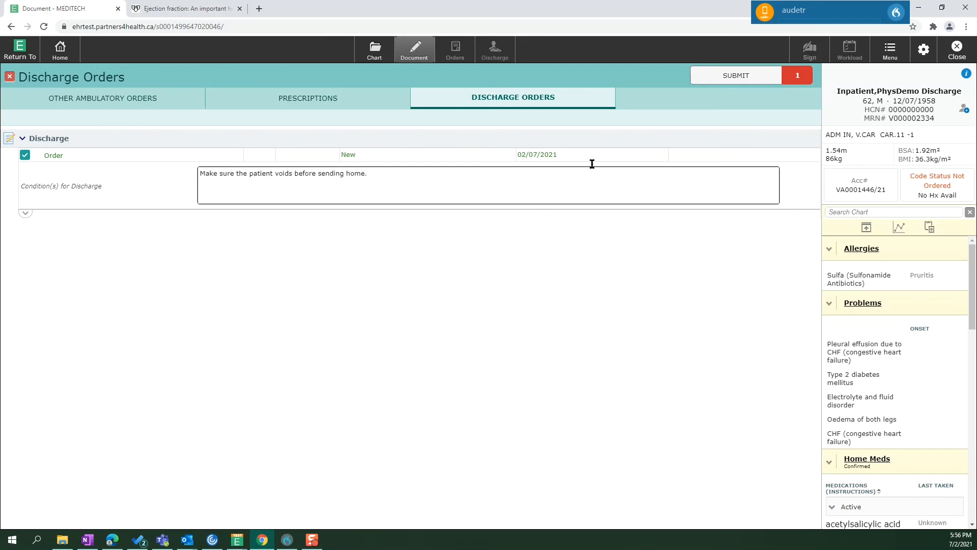
left_click(734, 77)
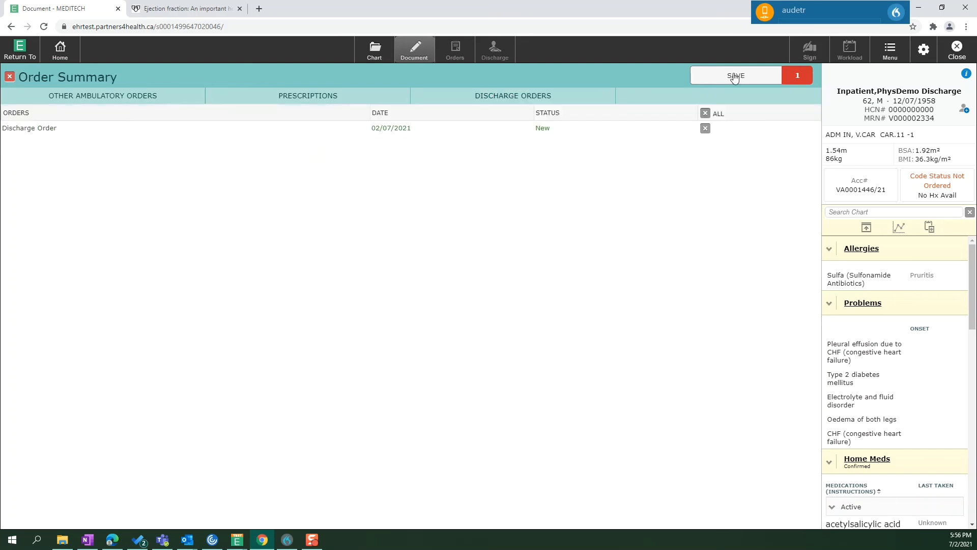
left_click(717, 98)
type("••••")
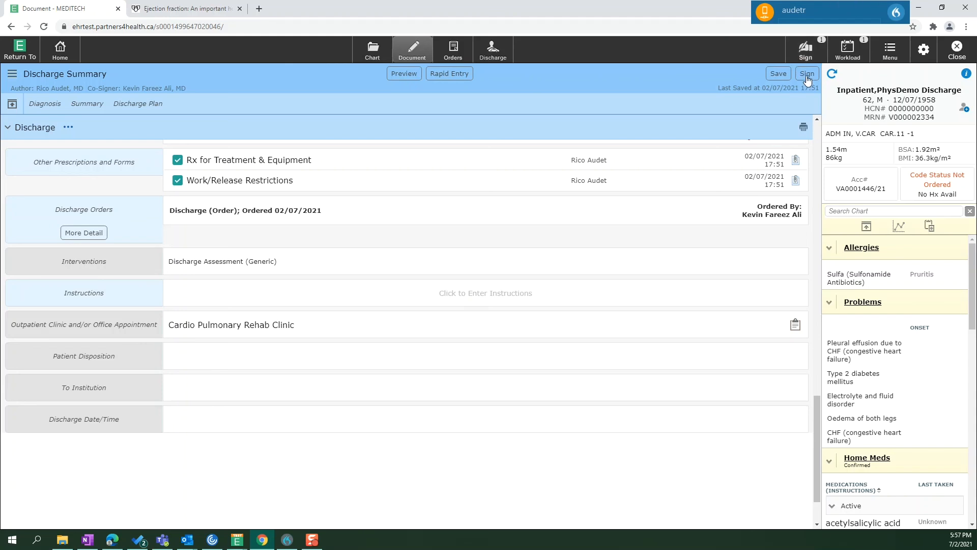
Step: Submit the discharge summary and sign it with the physician's PIN
left_click(806, 76)
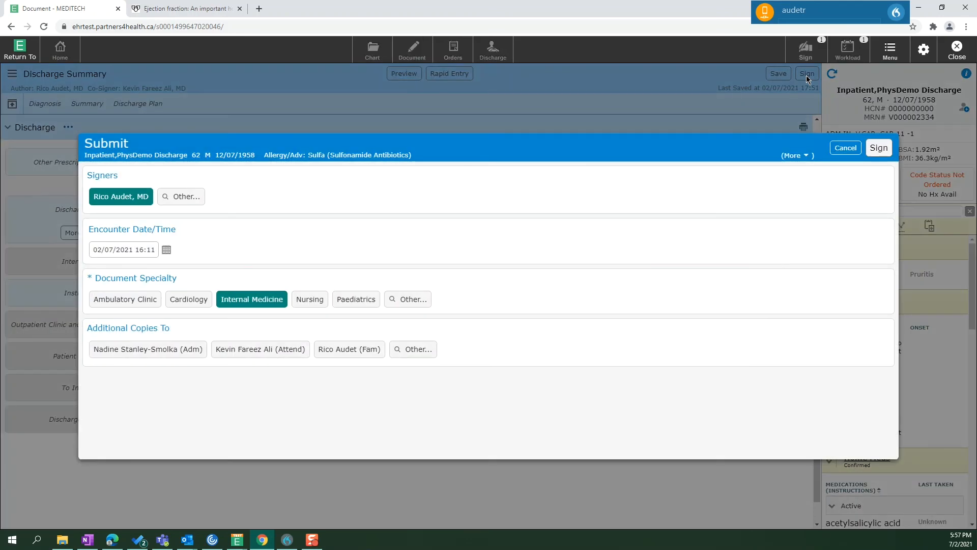
left_click(876, 156)
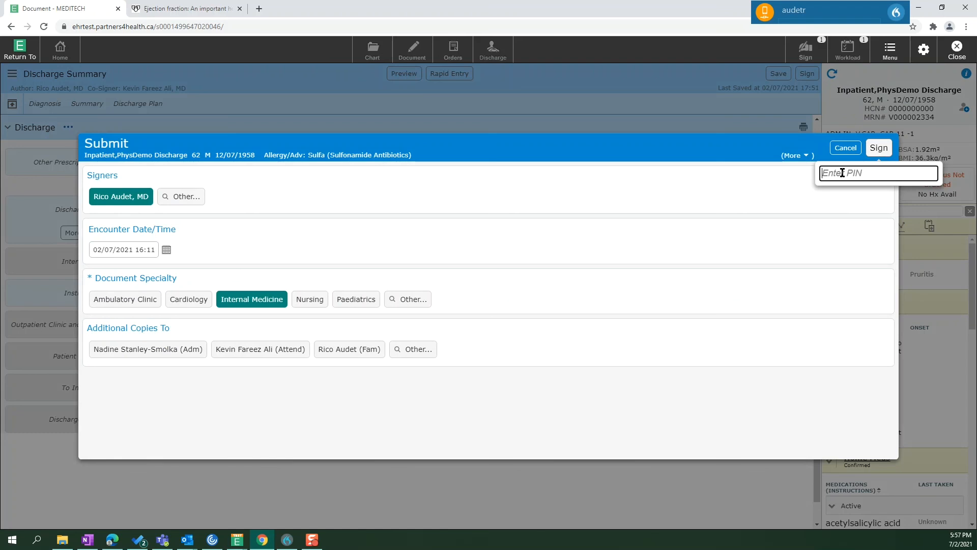
type("••••")
key("Return")
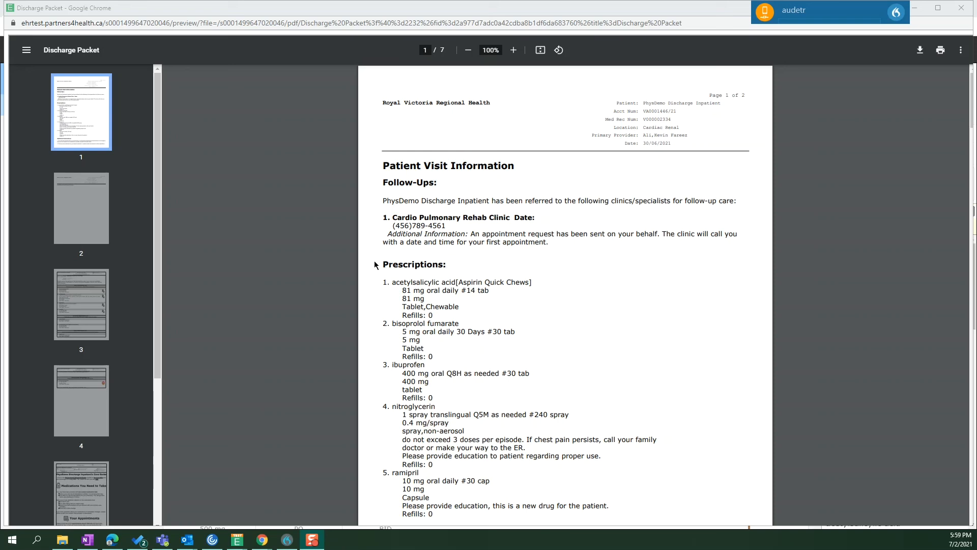
Step: Review the Patient Visit Information pages of the discharge packet, covering follow-ups, prescriptions and additional instructions
scroll(383, 260, "down", 2)
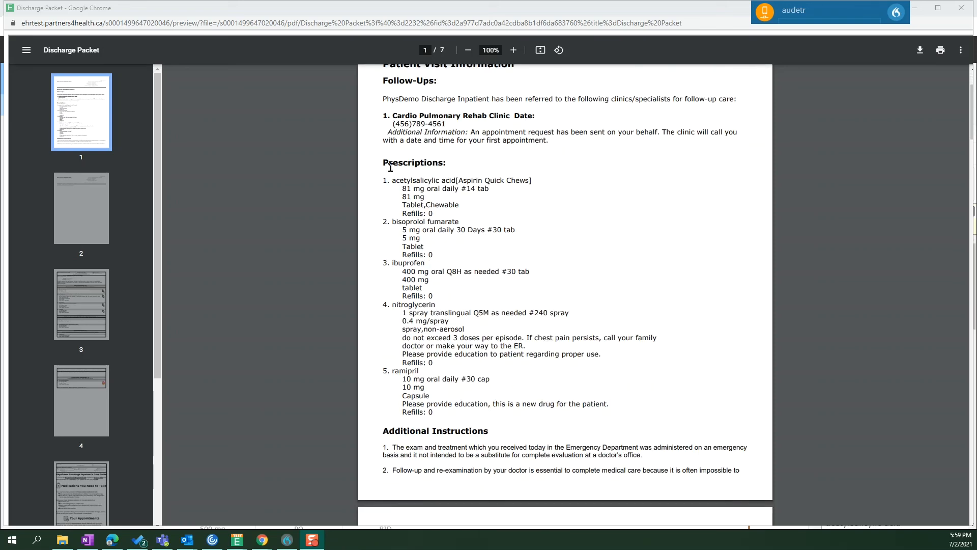
scroll(398, 176, "down", 4)
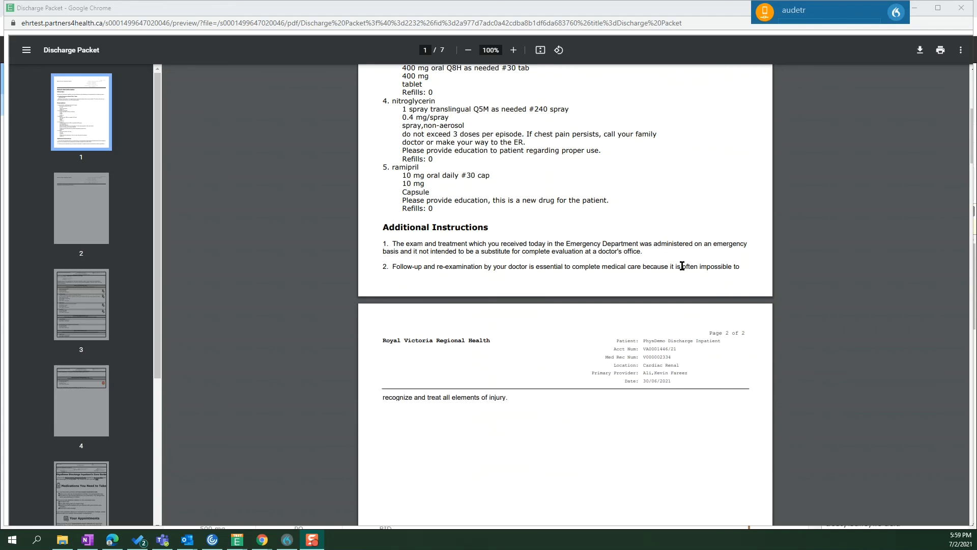
scroll(526, 278, "down", 8)
scroll(524, 270, "down", 3)
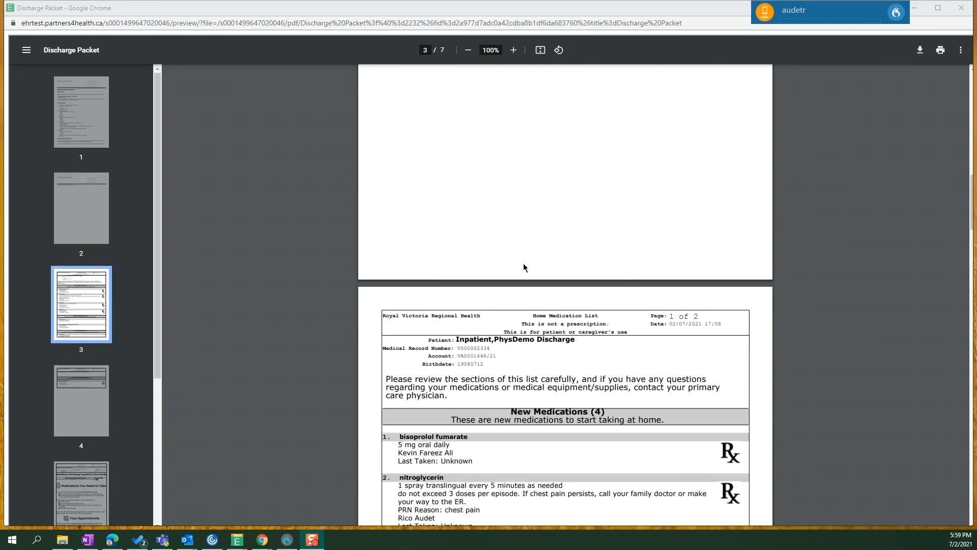
Step: Review the Home Medication List's new, continued, held and discontinued medications, including the hold instructions for metformin
scroll(452, 241, "down", 2)
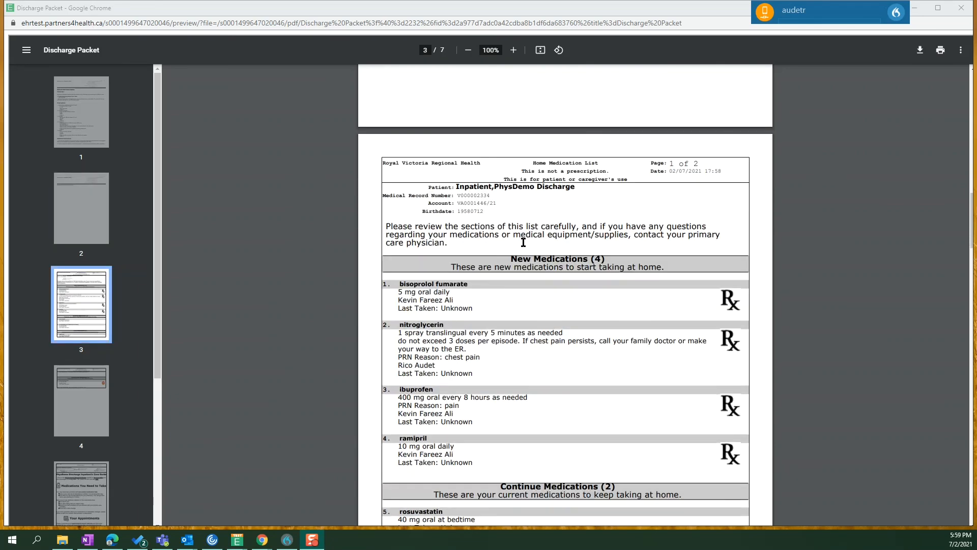
scroll(524, 242, "down", 1)
scroll(493, 203, "down", 2)
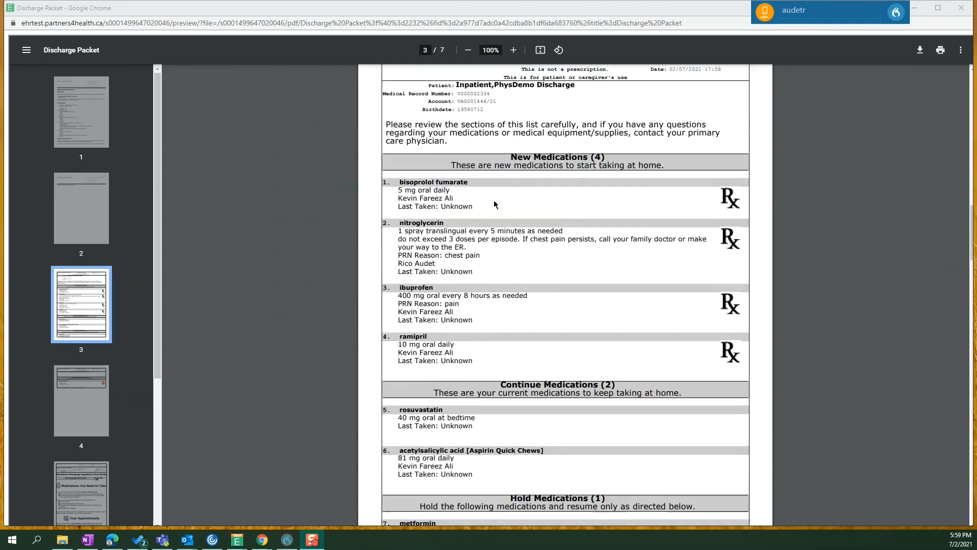
scroll(489, 336, "down", 3)
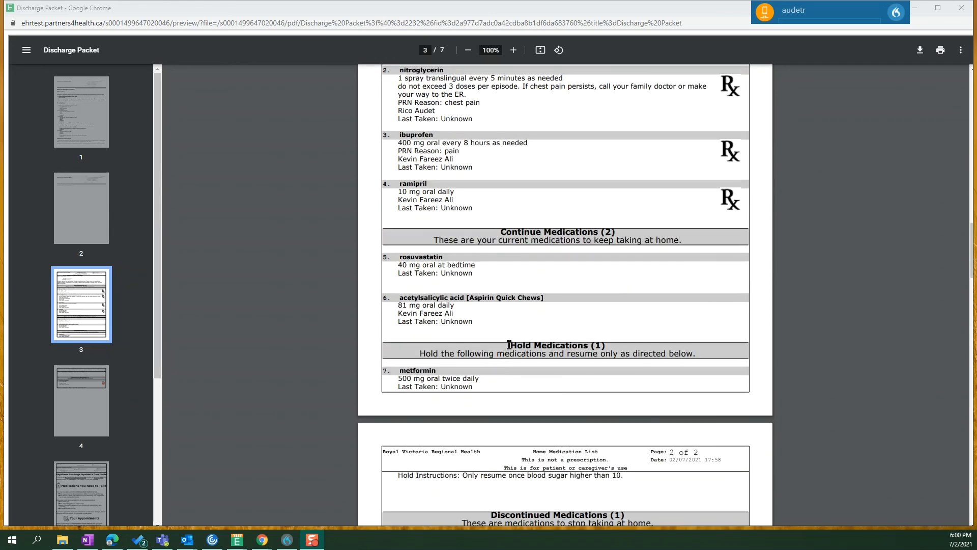
scroll(512, 336, "down", 1)
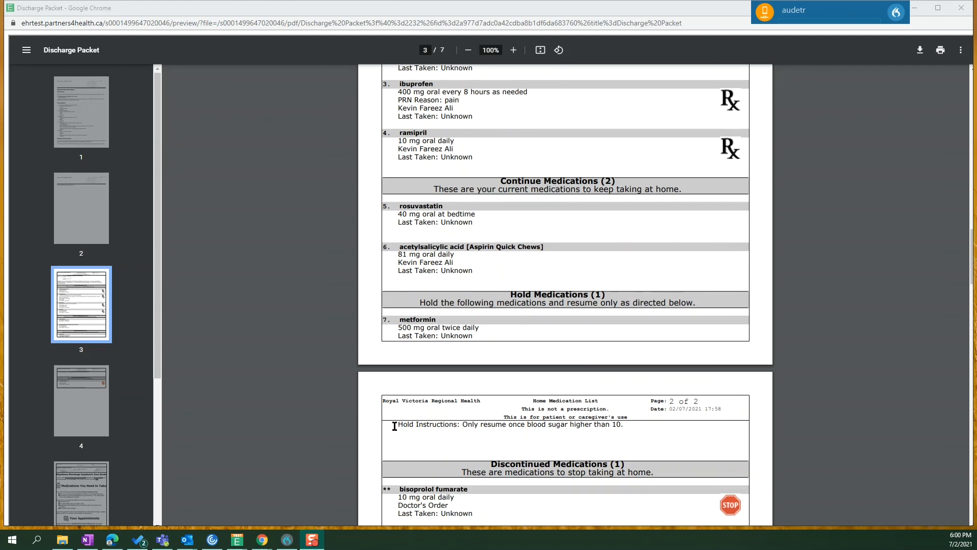
left_click_drag(400, 425, 628, 428)
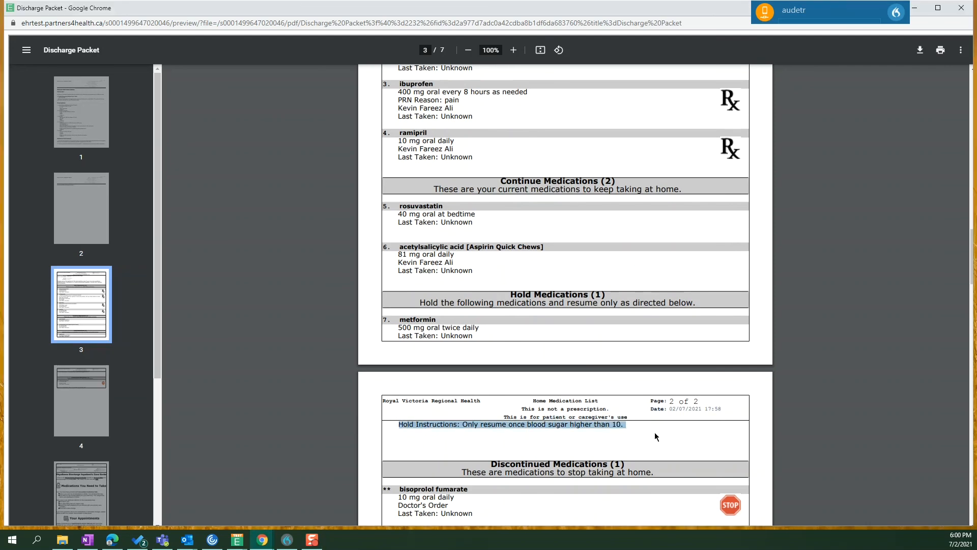
scroll(662, 422, "down", 2)
scroll(663, 421, "down", 1)
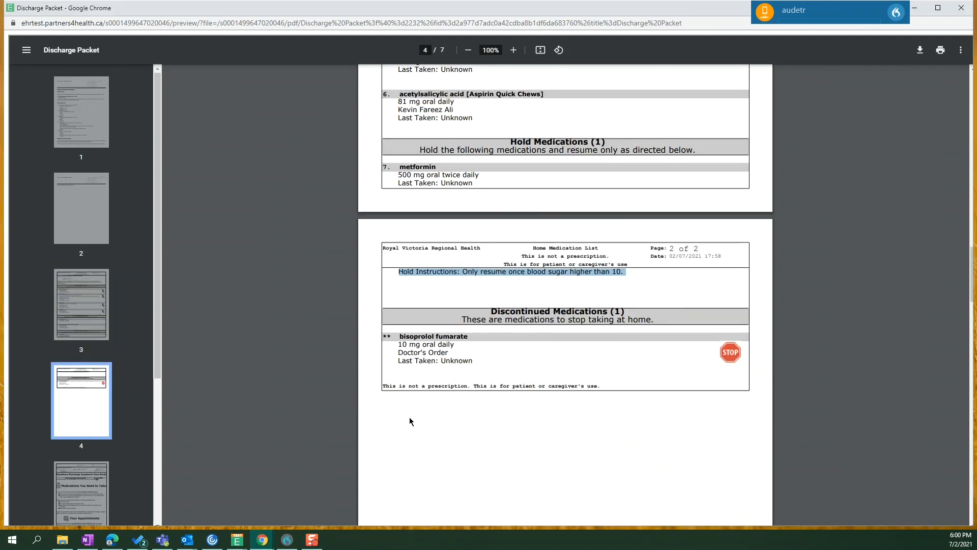
left_click(484, 361)
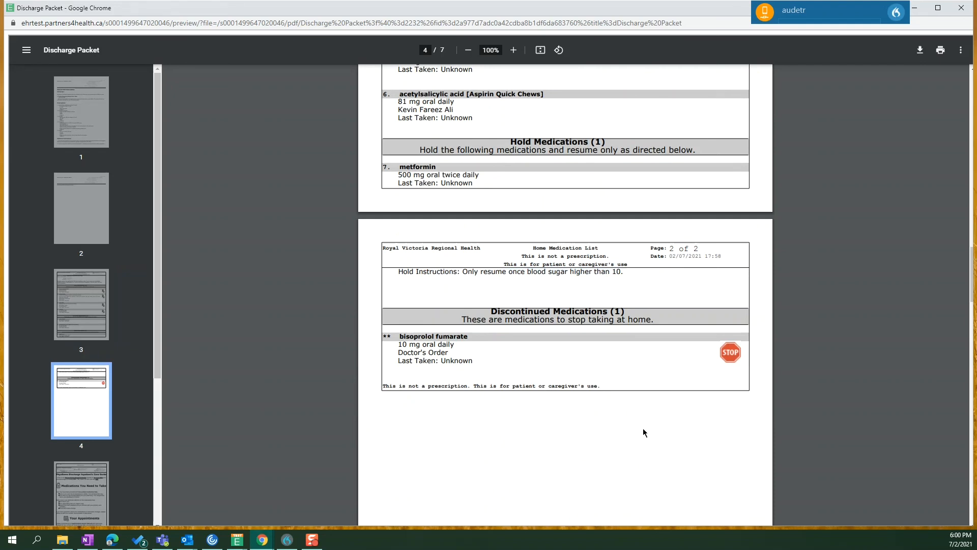
Step: Review the patient's Care Guide in the discharge packet, from the medications and appointments sections through the notes area
scroll(608, 432, "down", 9)
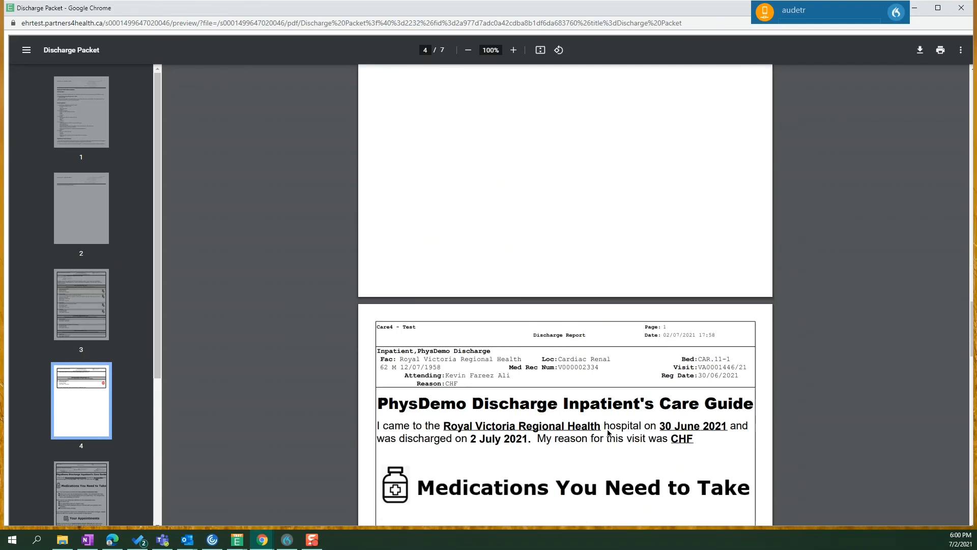
scroll(608, 432, "down", 1)
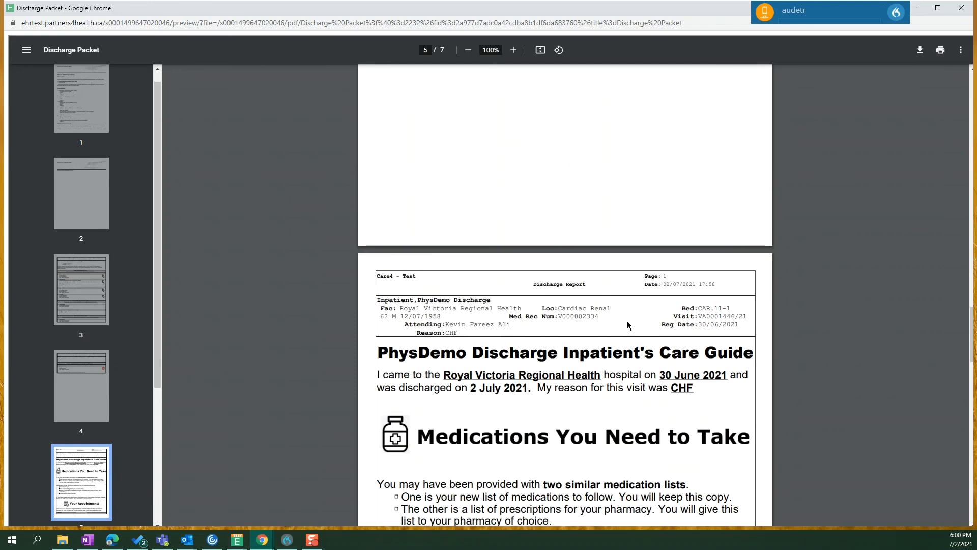
scroll(630, 303, "down", 2)
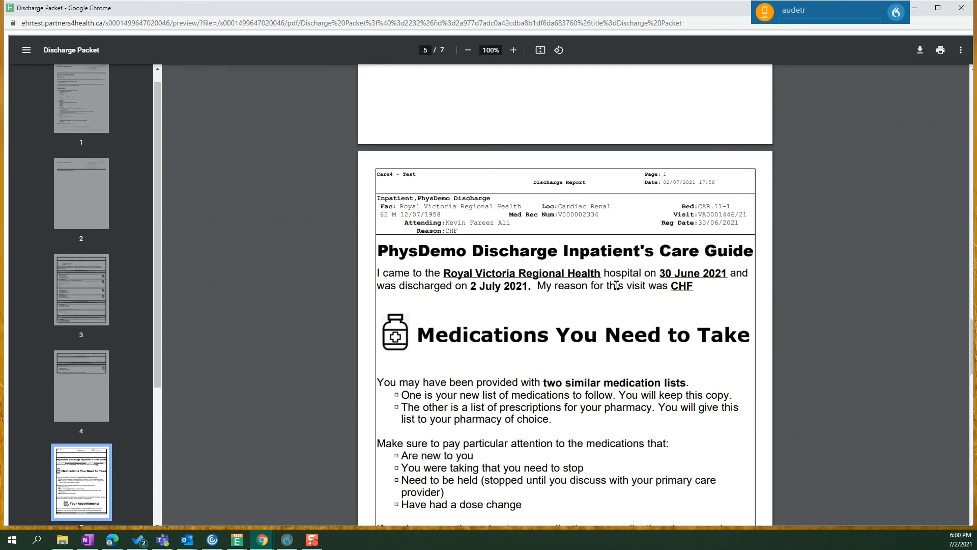
scroll(578, 283, "down", 2)
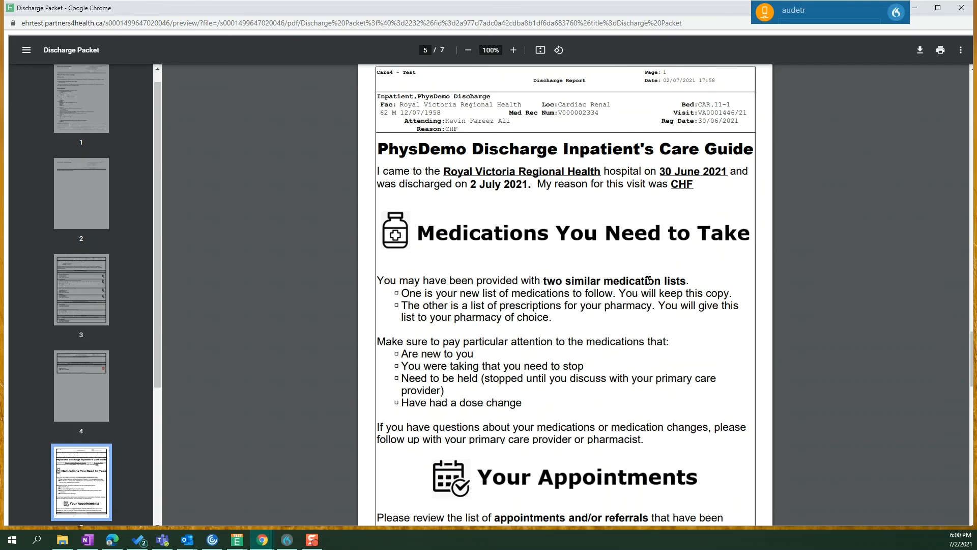
scroll(617, 316, "down", 1)
scroll(617, 316, "down", 4)
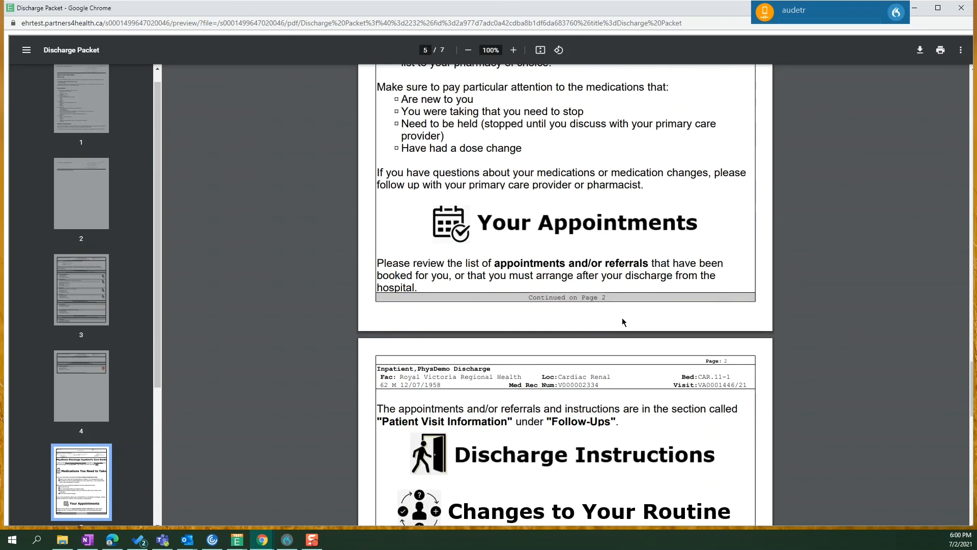
scroll(623, 323, "down", 2)
scroll(623, 324, "down", 2)
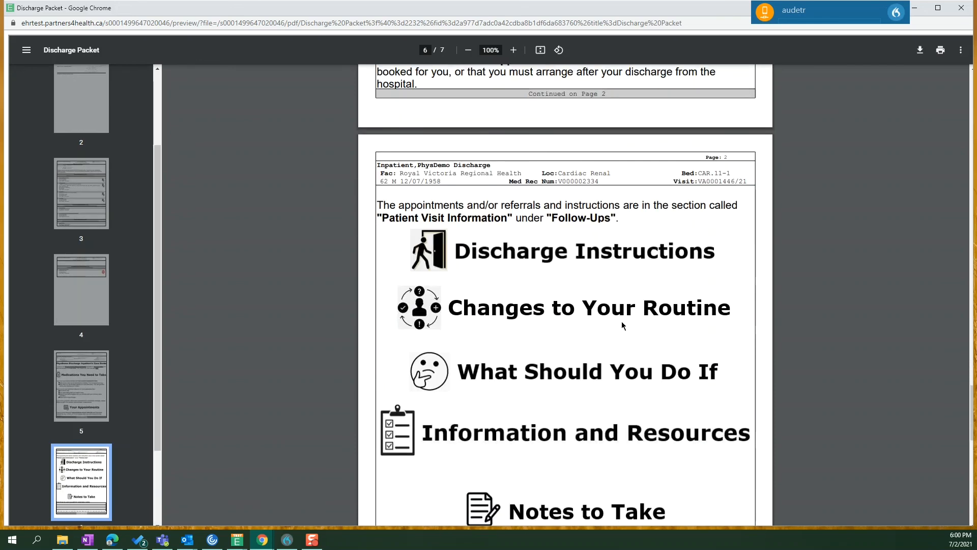
scroll(625, 330, "down", 7)
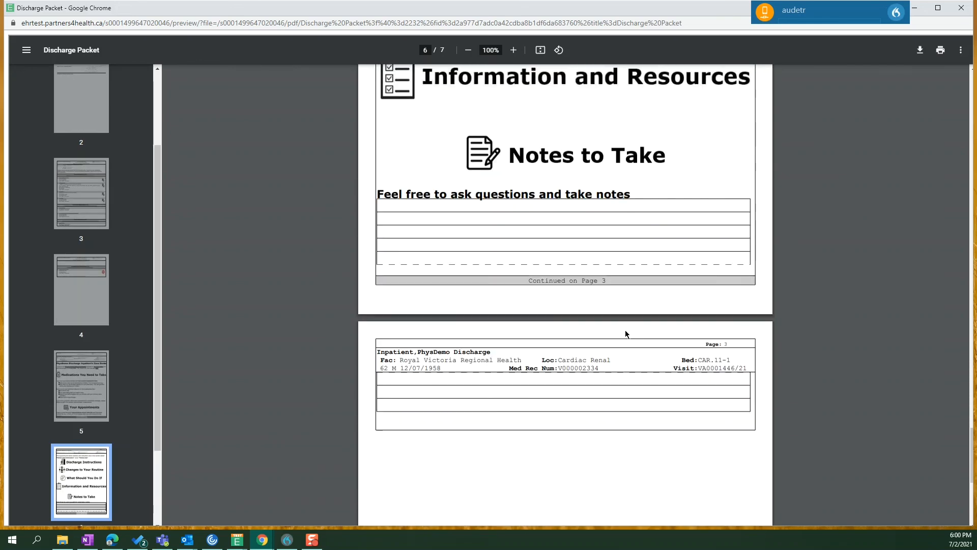